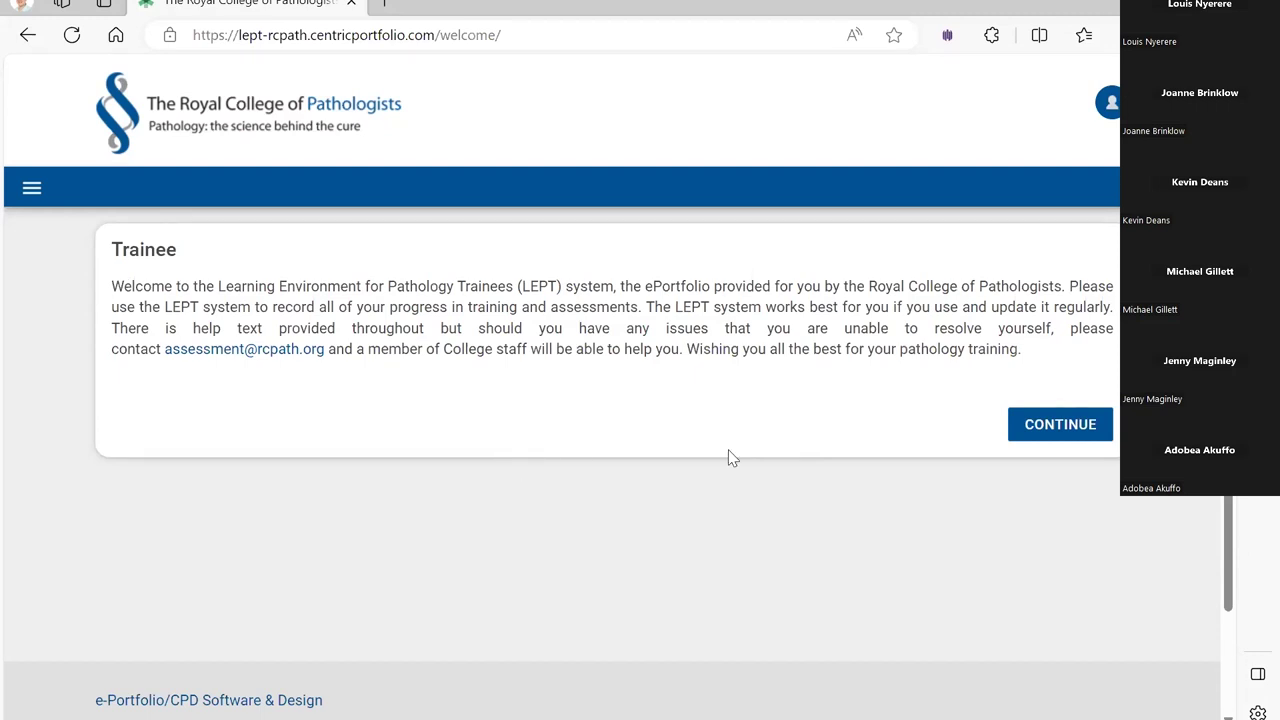
- Continue to the trainee portal and review the home page, including the training summary and indicative assessment numbers
click(1092, 428)
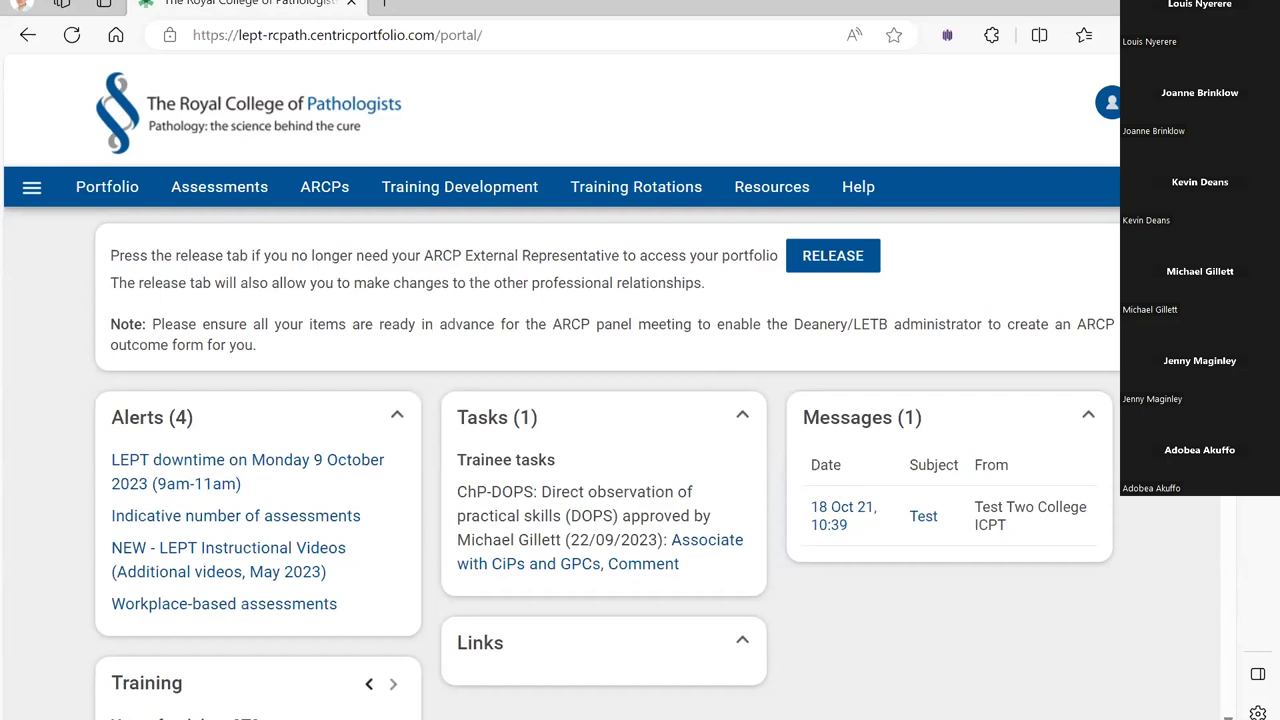
scroll(560, 390, down, 4)
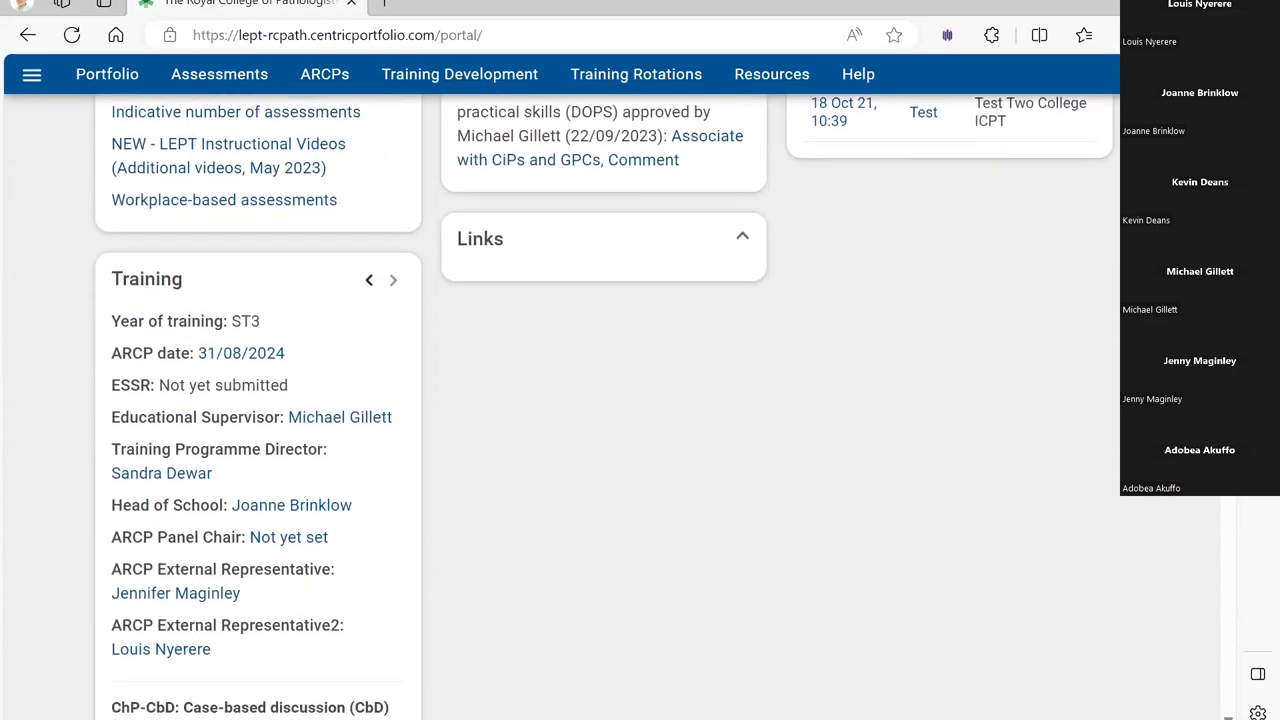
scroll(560, 390, down, 1)
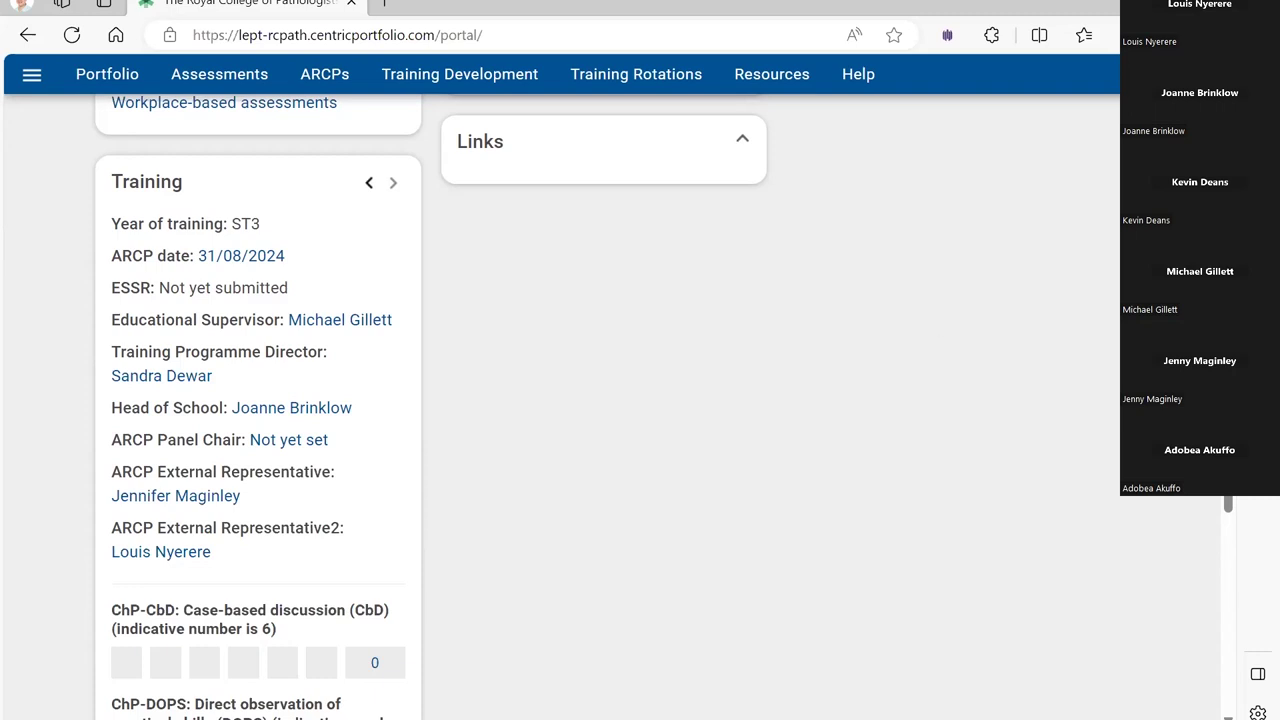
scroll(1228, 550, down, 3)
scroll(640, 400, down, 1)
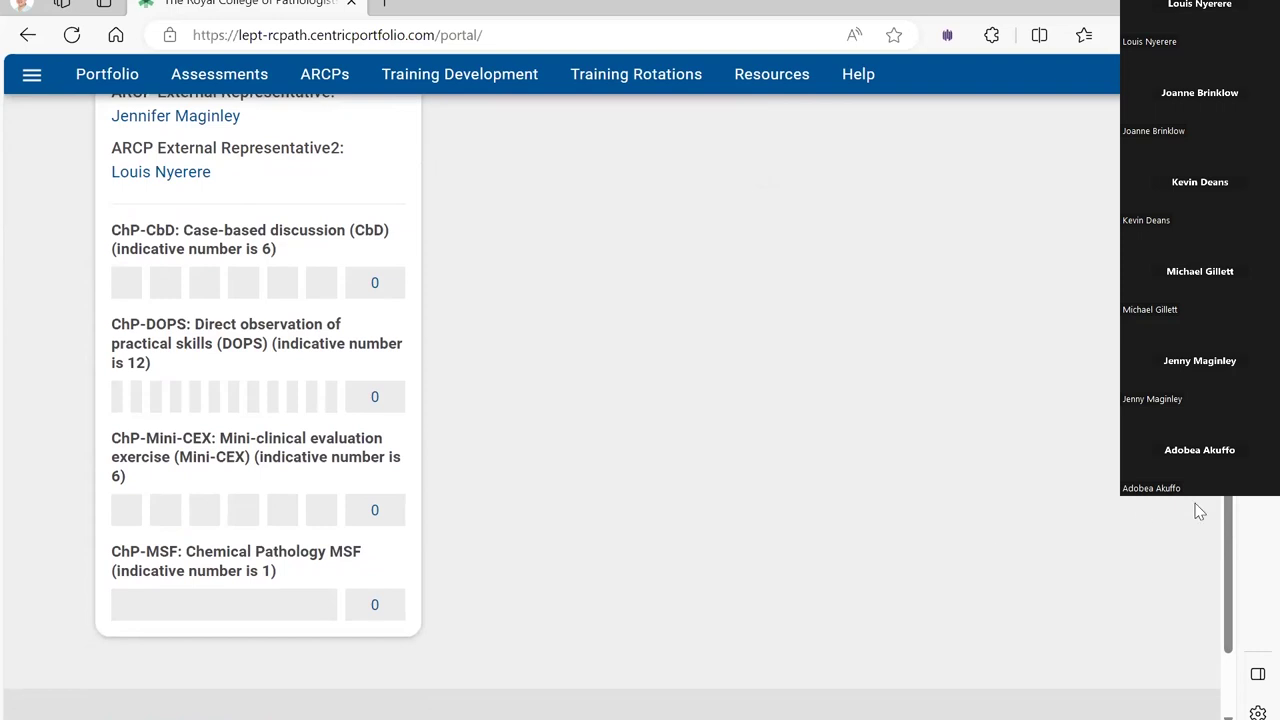
scroll(1234, 534, up, 3)
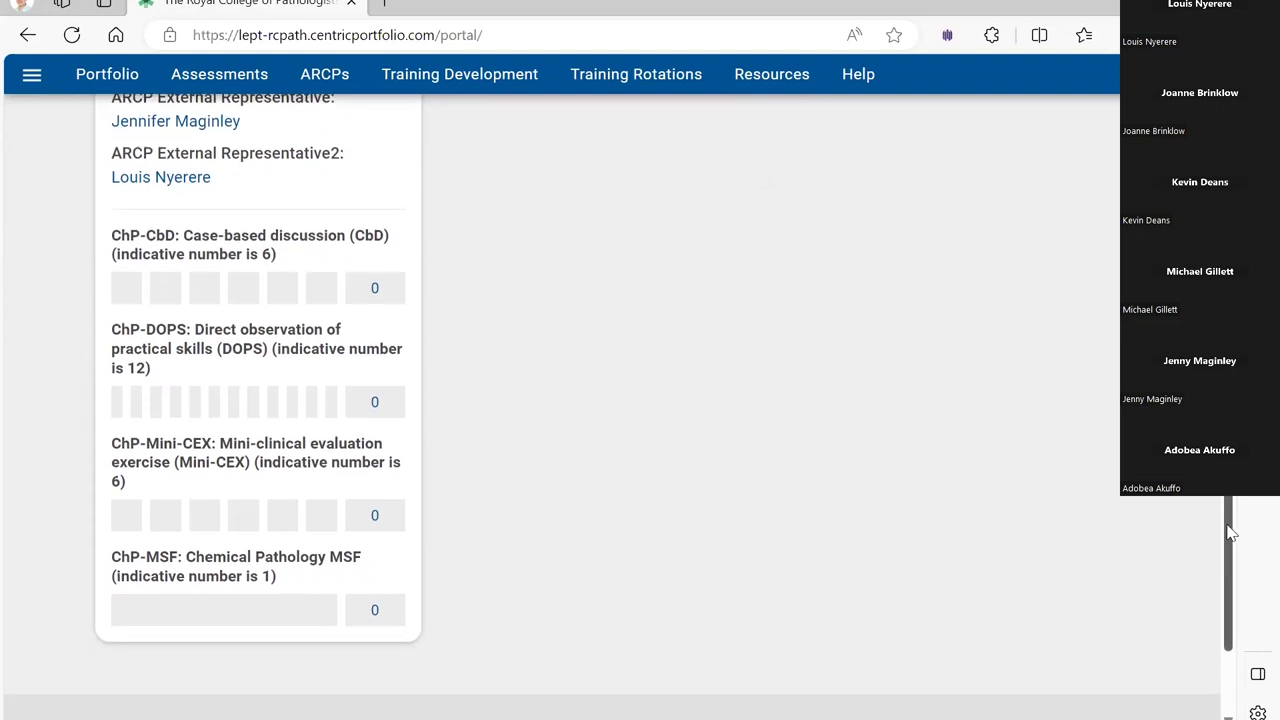
scroll(1234, 534, up, 6)
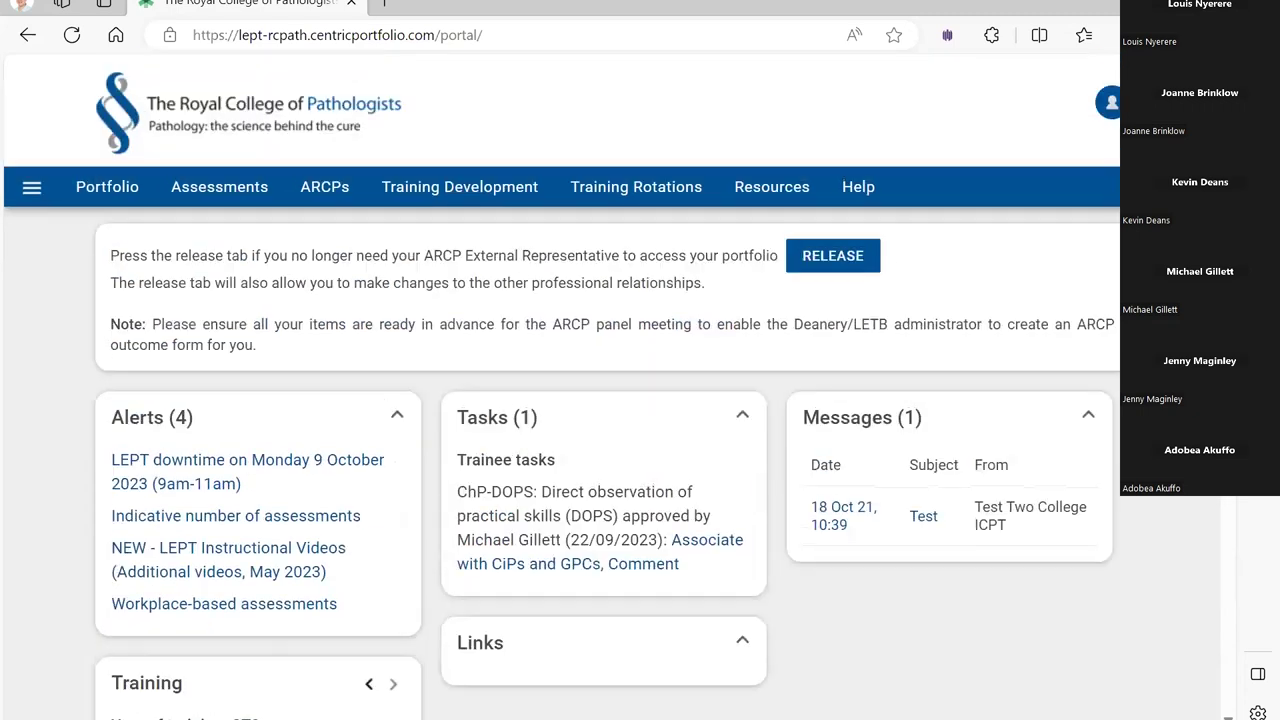
- Open the trainee's profile and review the user details and portfolio user details sections
click(32, 190)
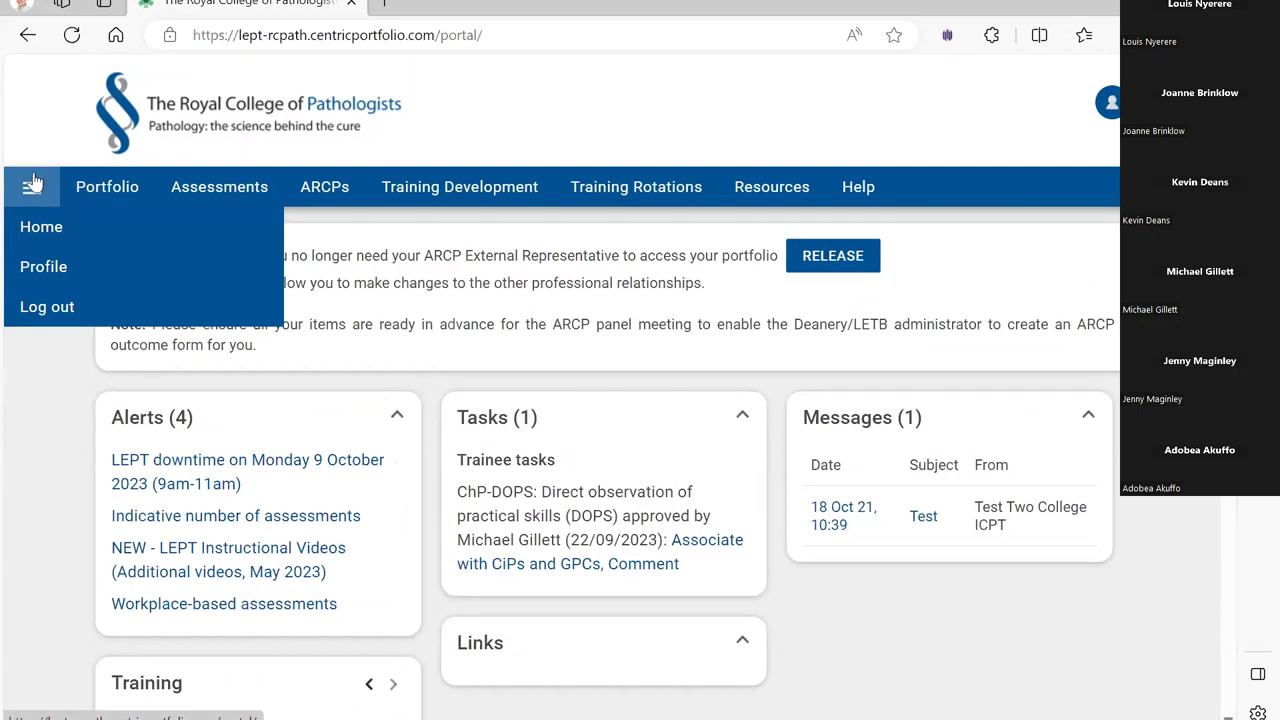
click(70, 272)
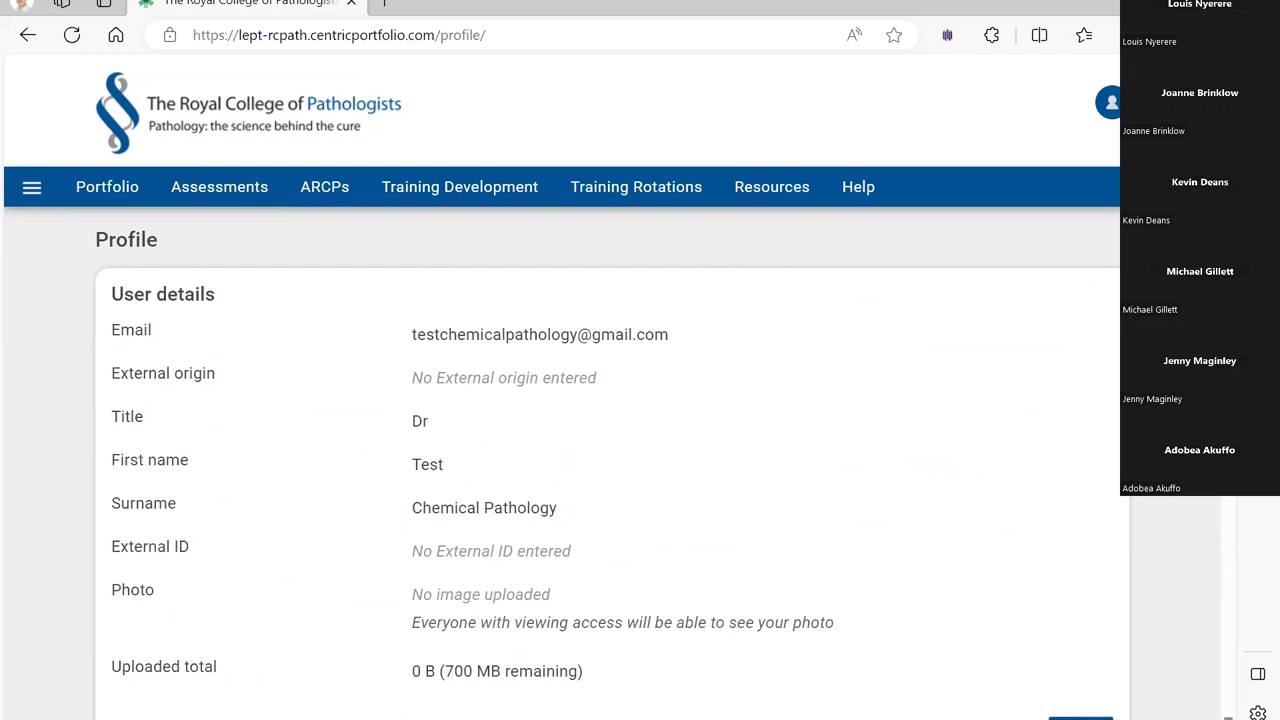
scroll(560, 400, down, 1)
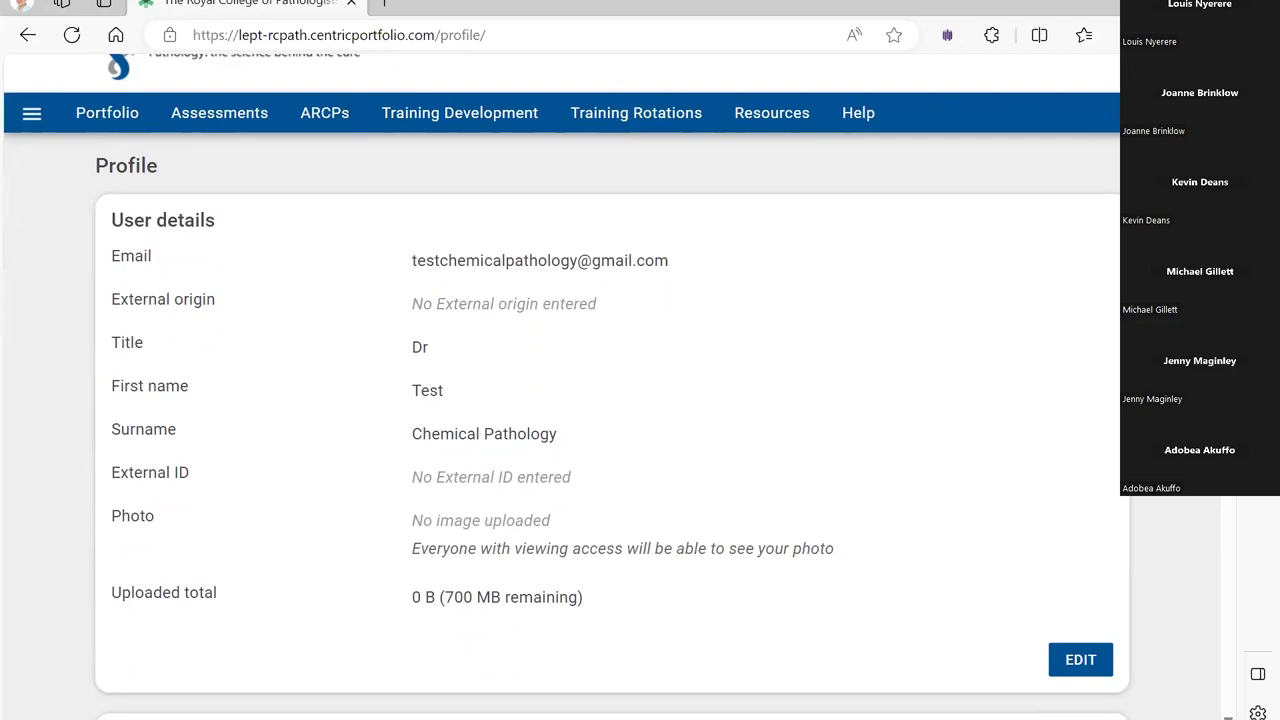
scroll(612, 400, down, 5)
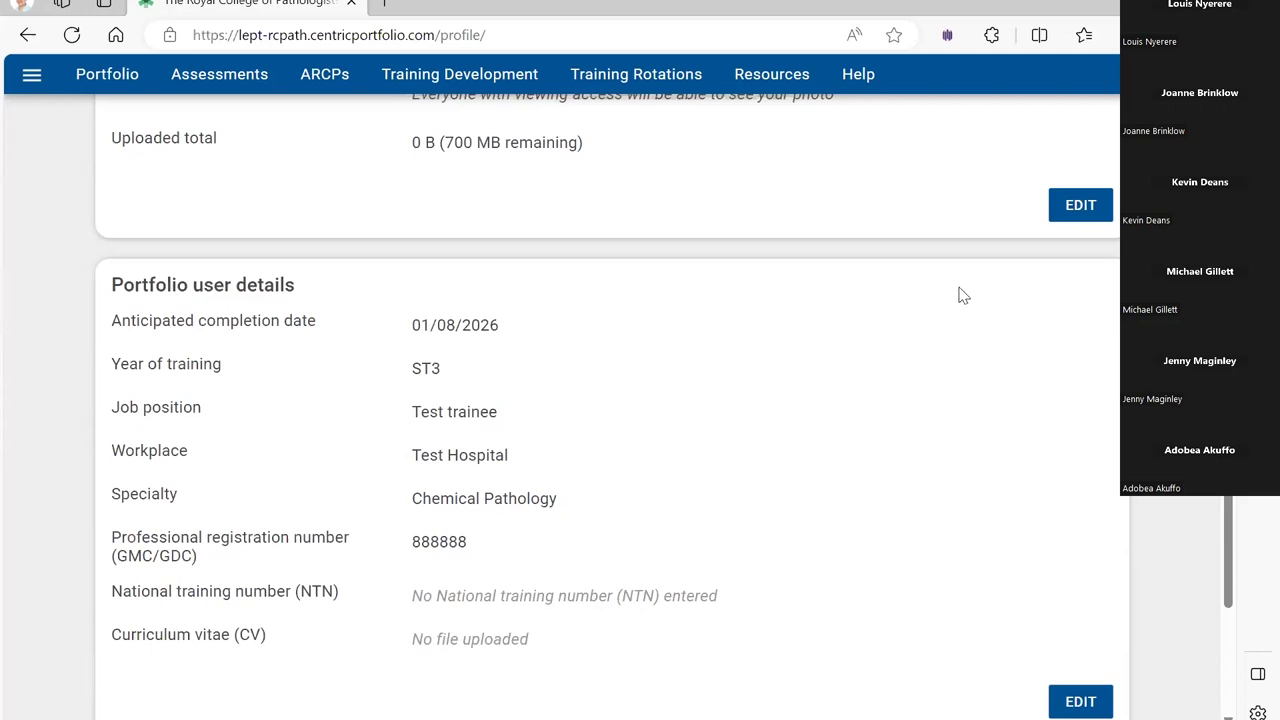
scroll(1229, 520, up, 1)
scroll(1229, 520, up, 4)
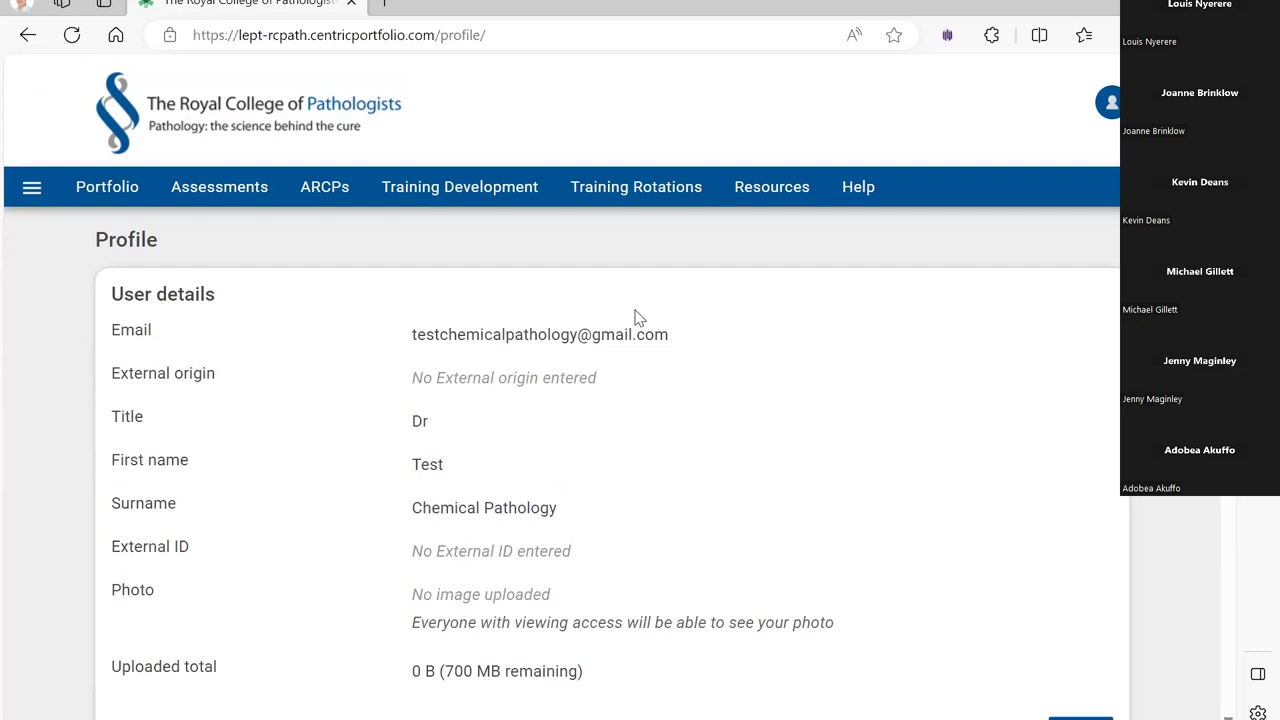
- Open the list of ARCPs and review the ARCP 2 entry's date, supervisory roles, period, status and assigned items
mouse_move(335, 190)
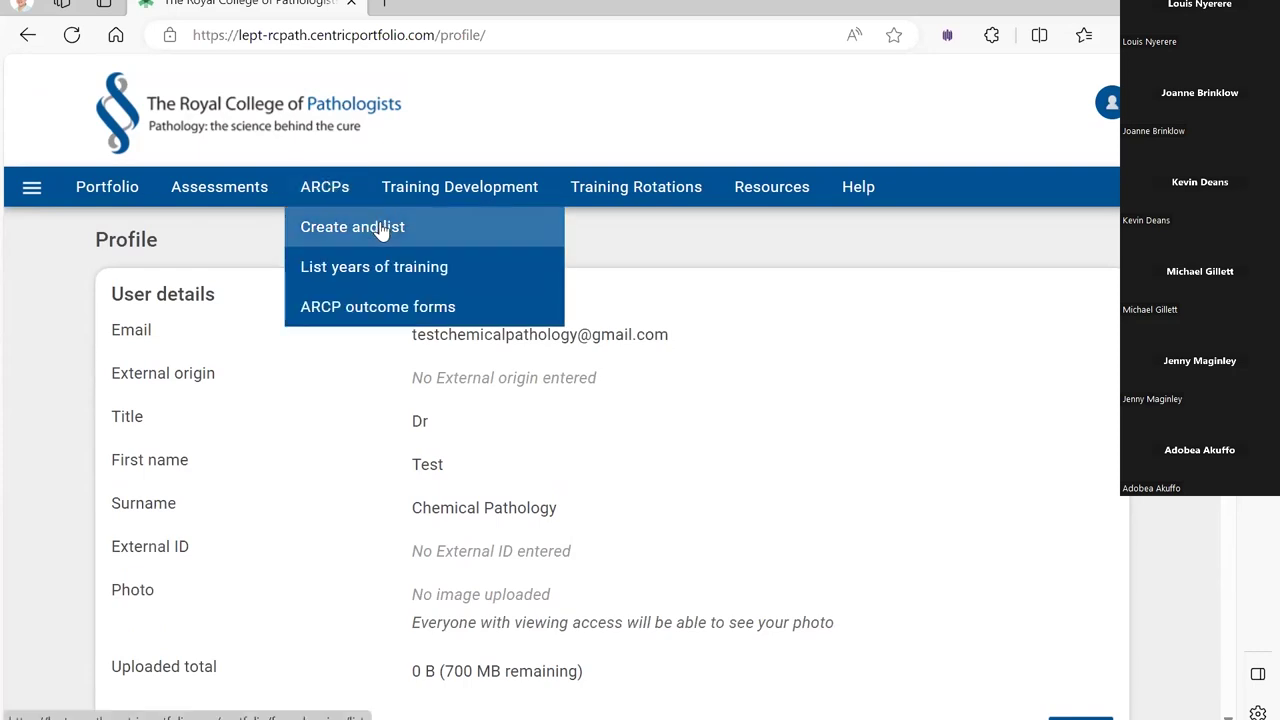
click(425, 232)
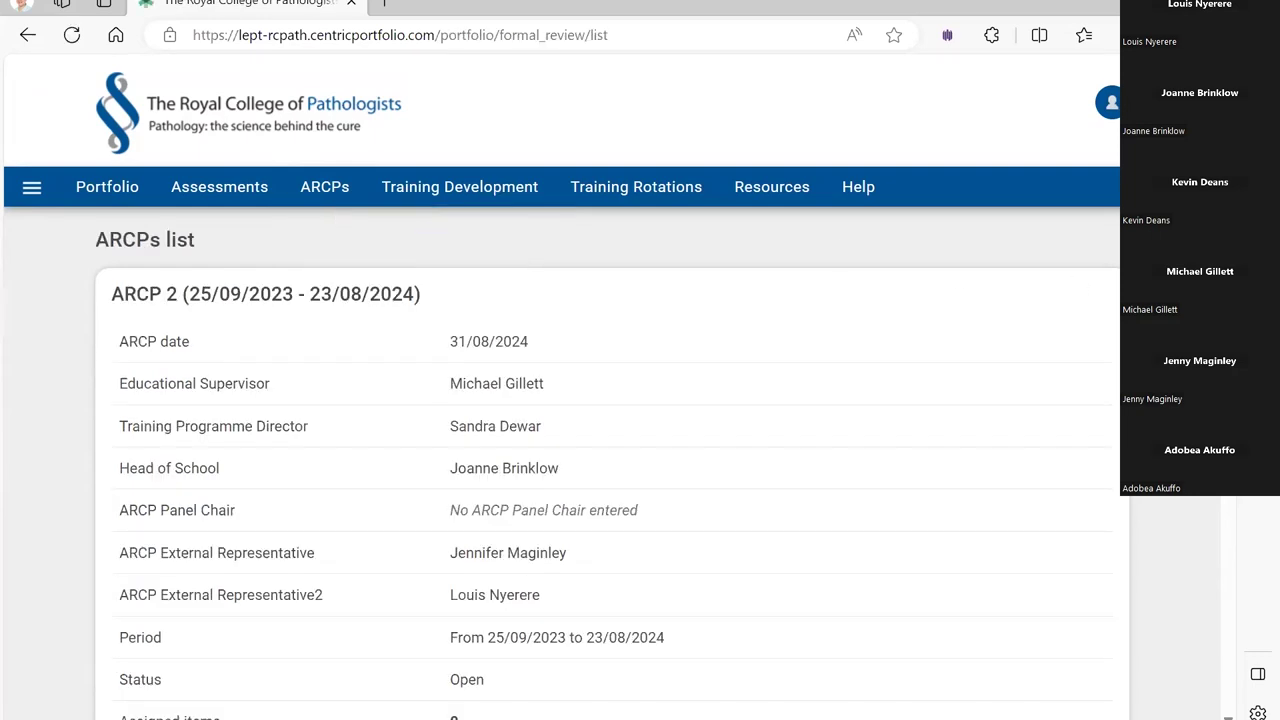
scroll(1090, 210, down, 1)
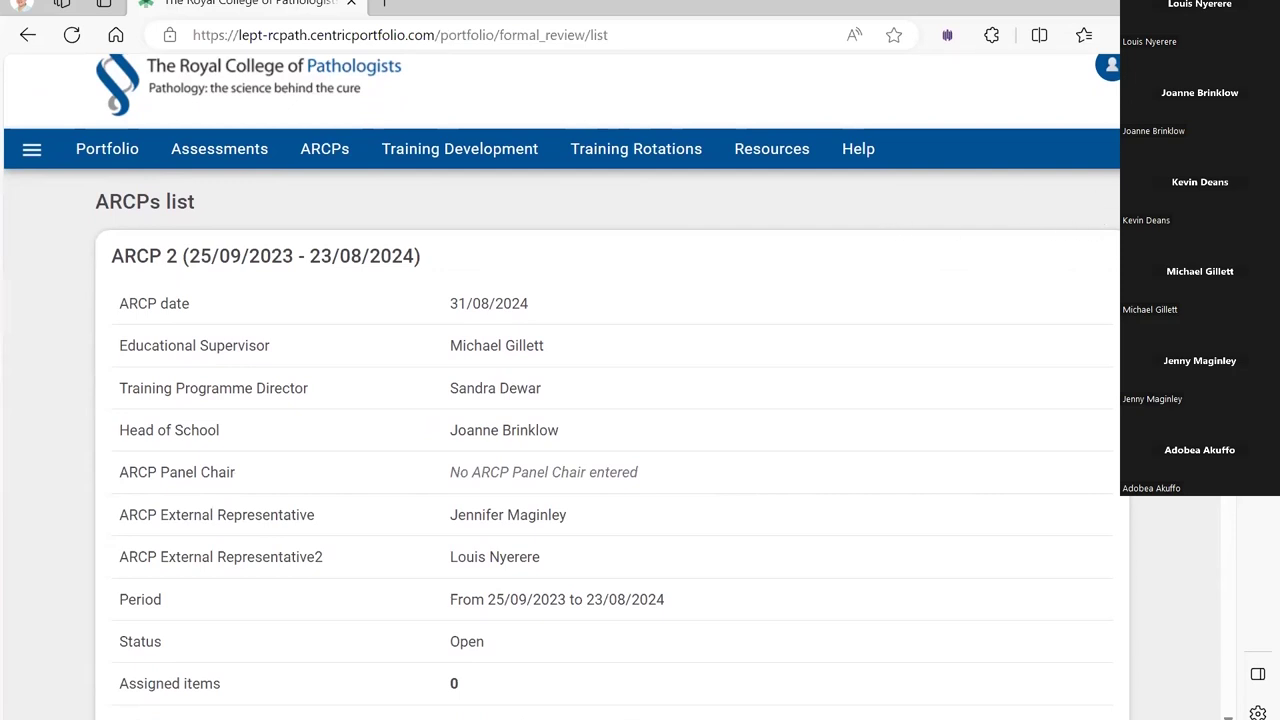
scroll(562, 386, down, 1)
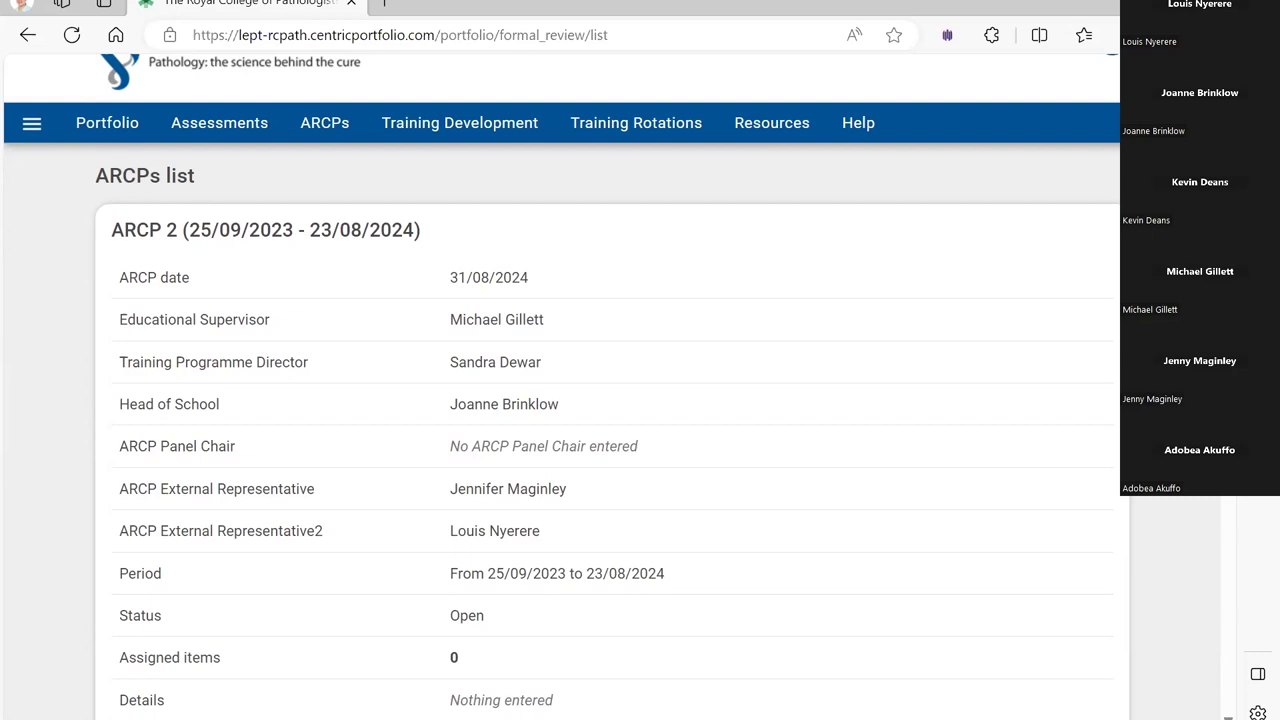
scroll(968, 203, down, 1)
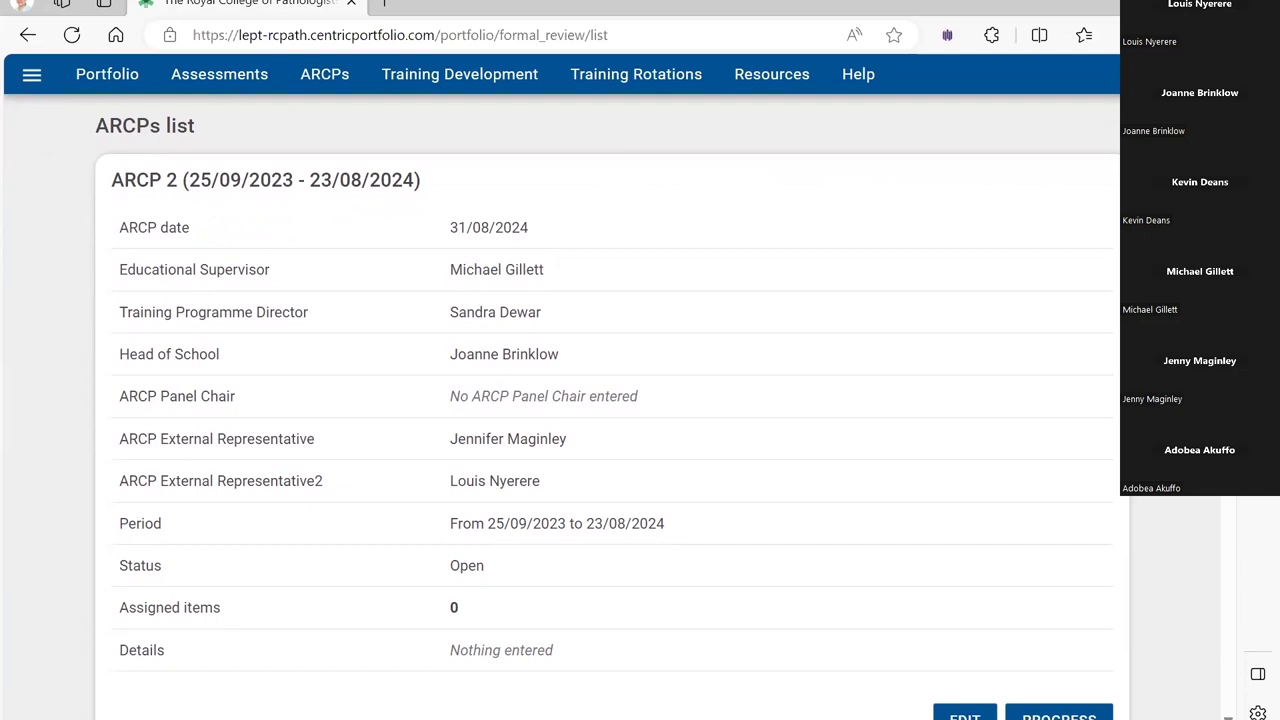
scroll(756, 369, down, 1)
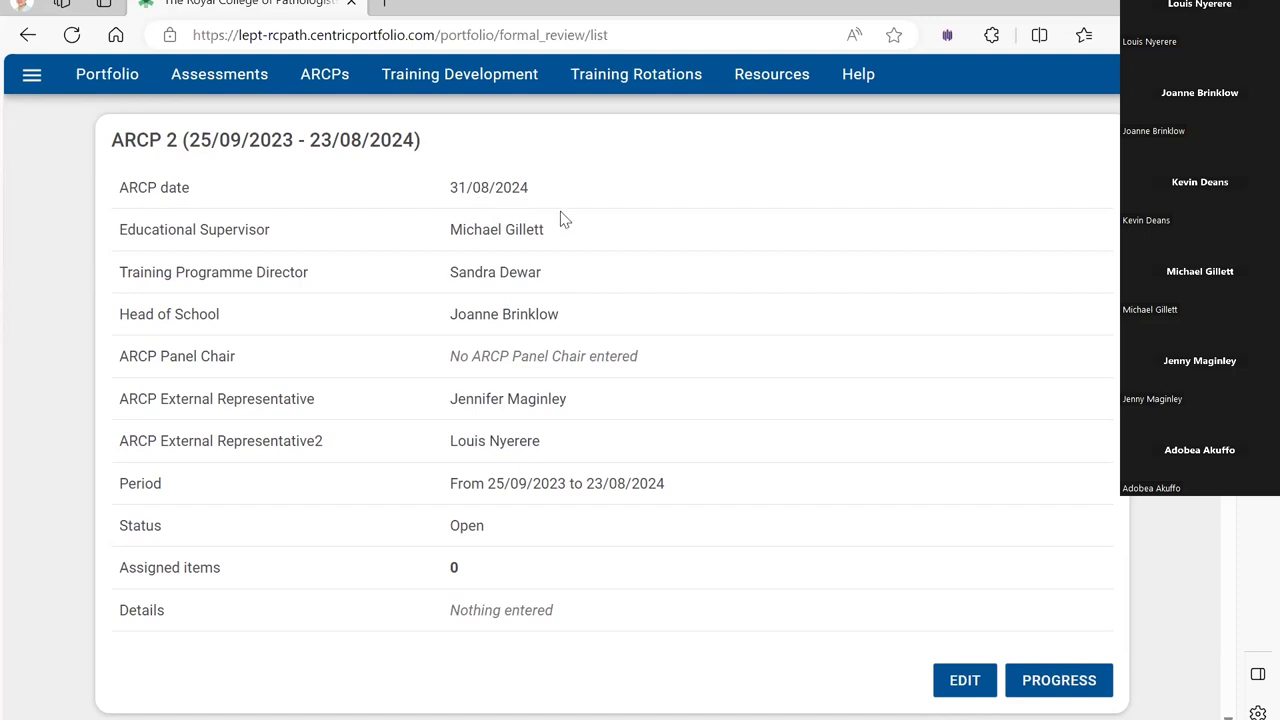
scroll(612, 407, down, 1)
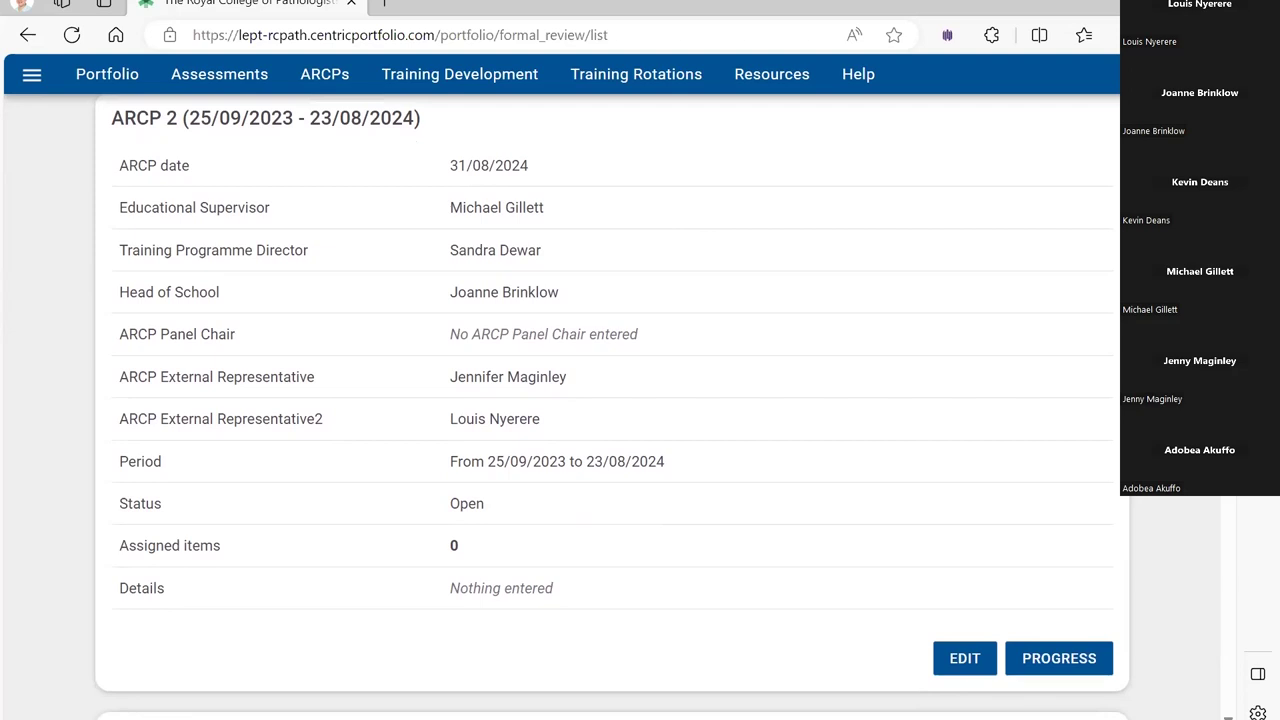
scroll(612, 407, up, 3)
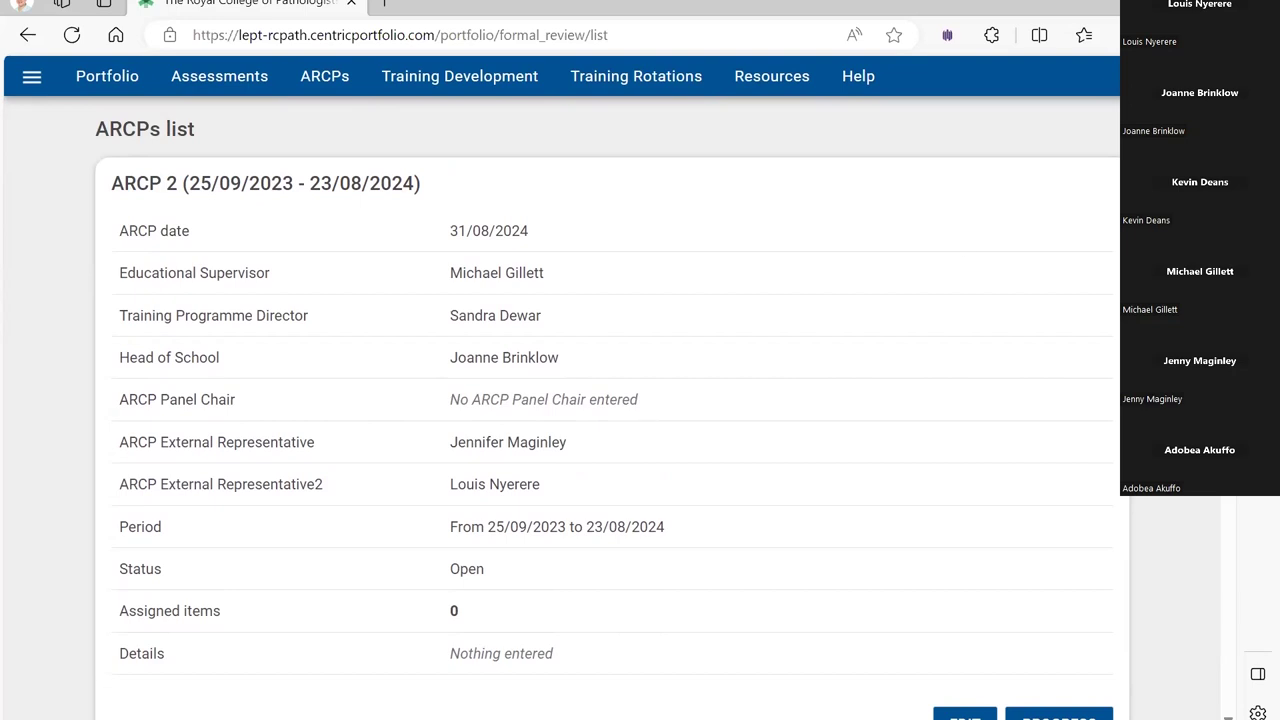
scroll(600, 400, up, 2)
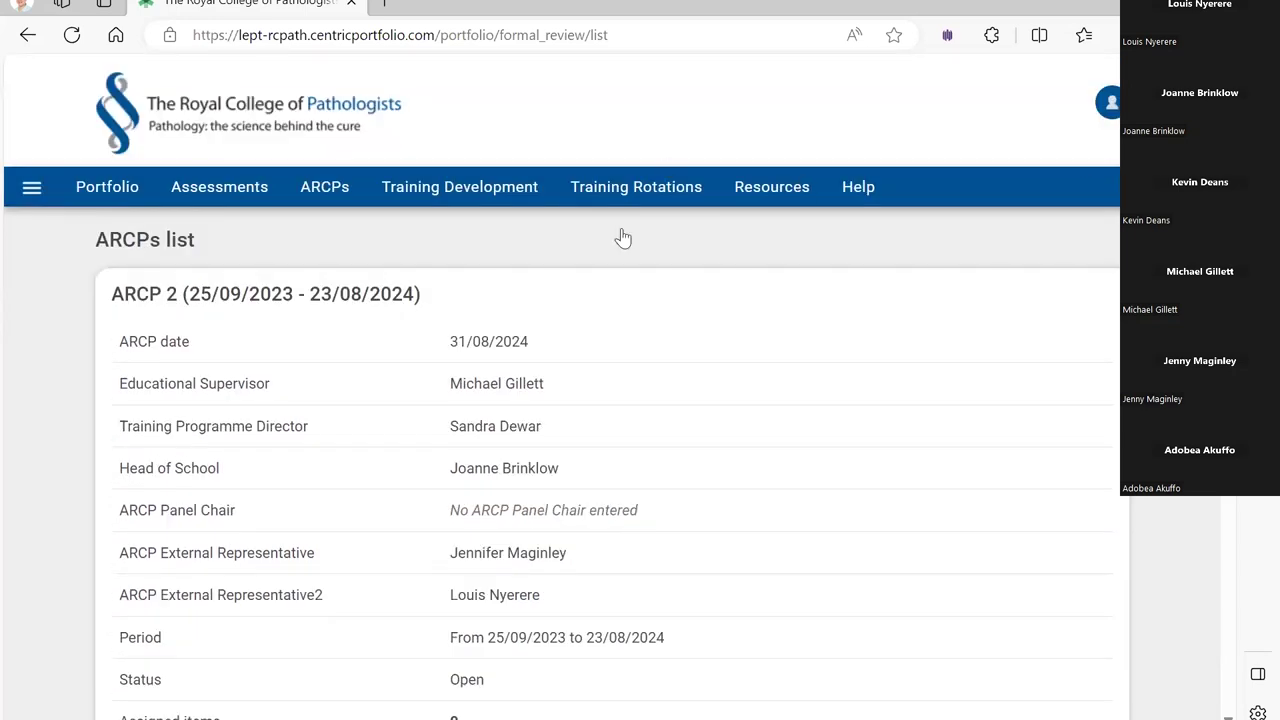
- Create a new ChP-ECE: Evaluation of clinical/management event (ECE) assessment from the assessments list, with the trainee's Educational Supervisor as approver
mouse_move(630, 190)
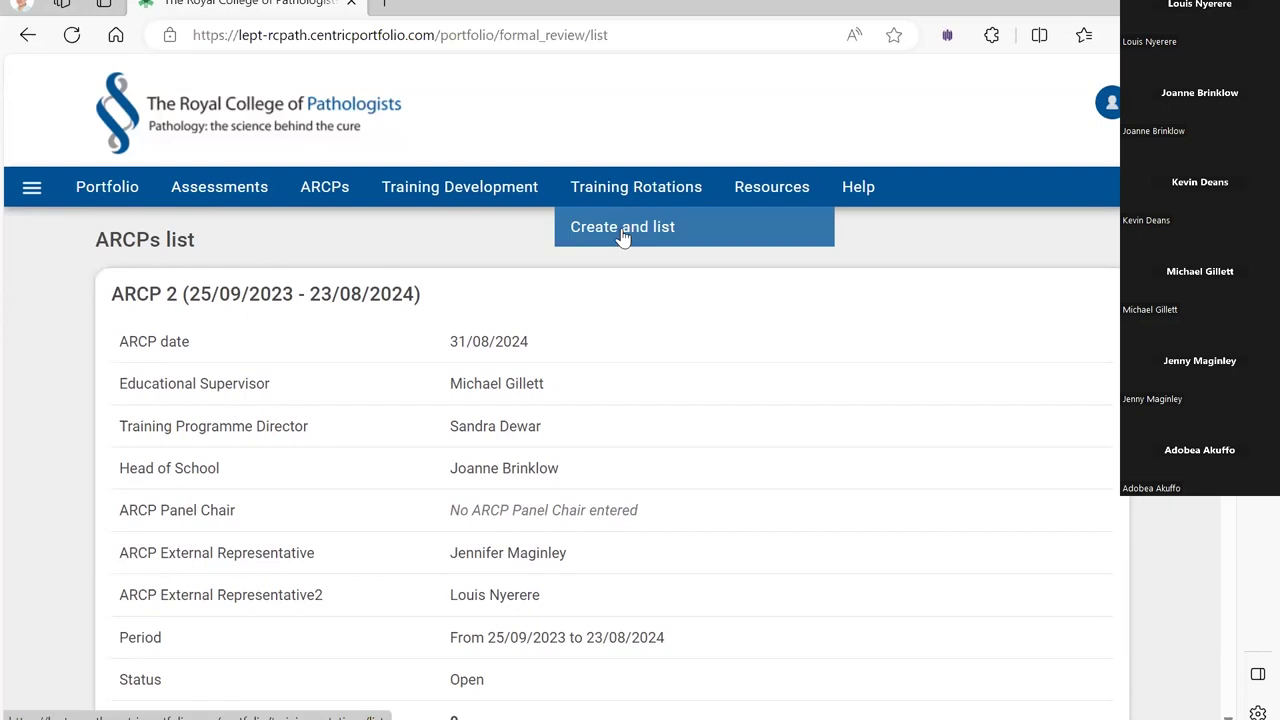
mouse_move(216, 202)
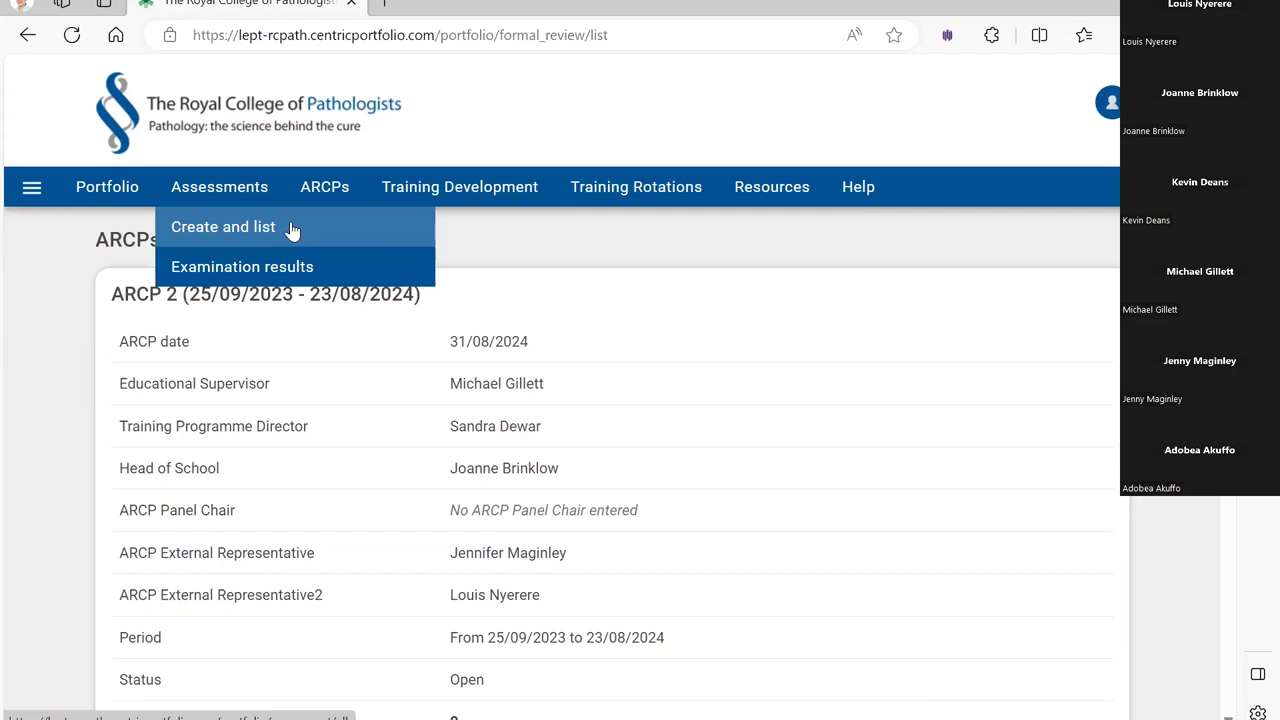
click(291, 230)
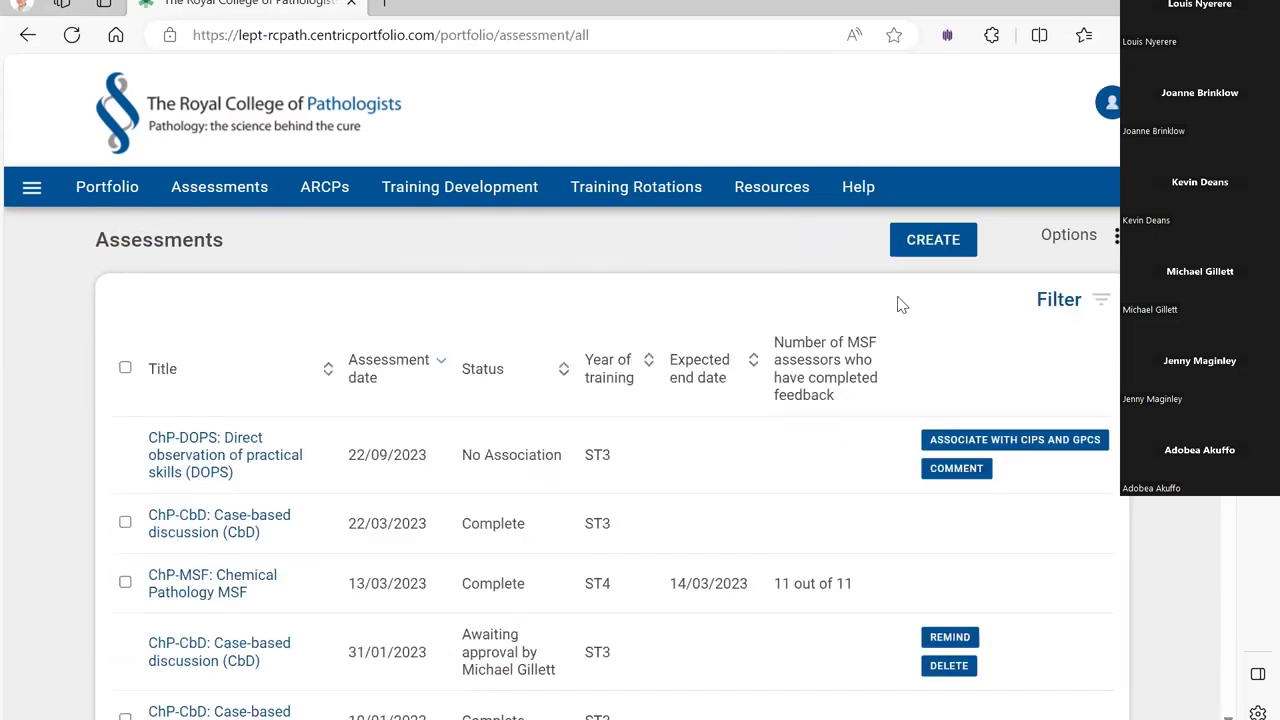
click(951, 243)
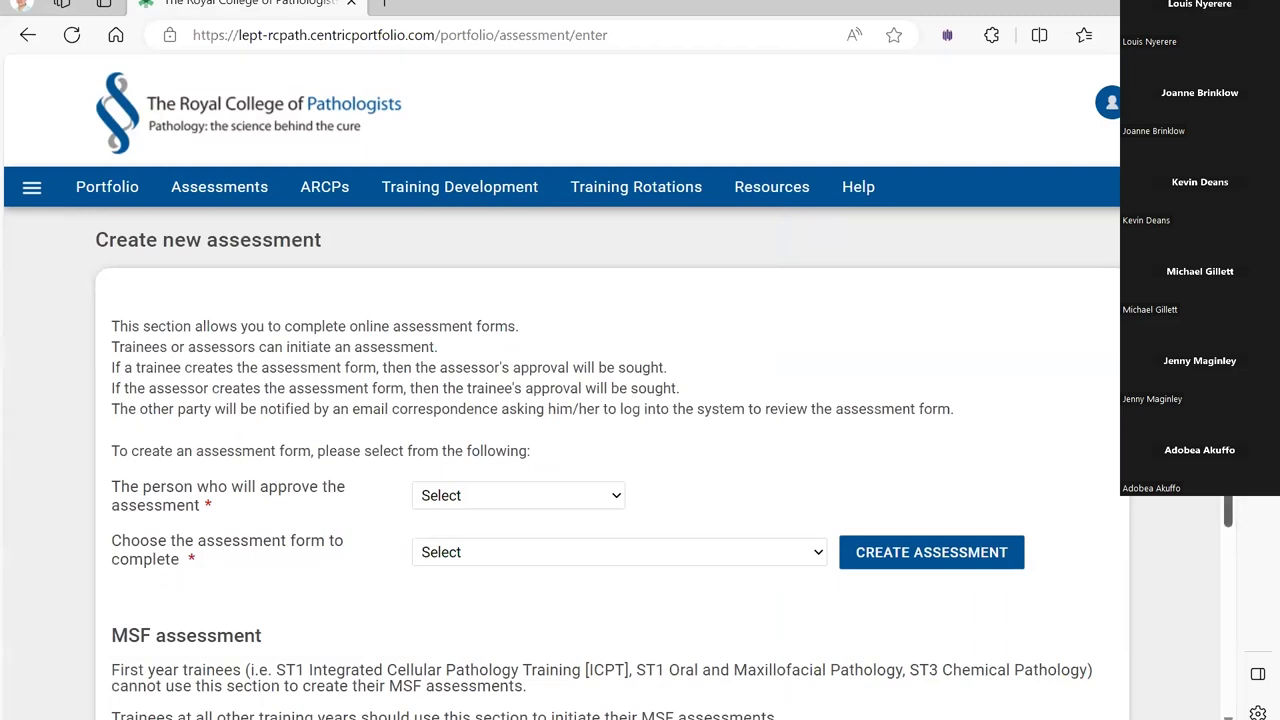
scroll(1048, 301, down, 2)
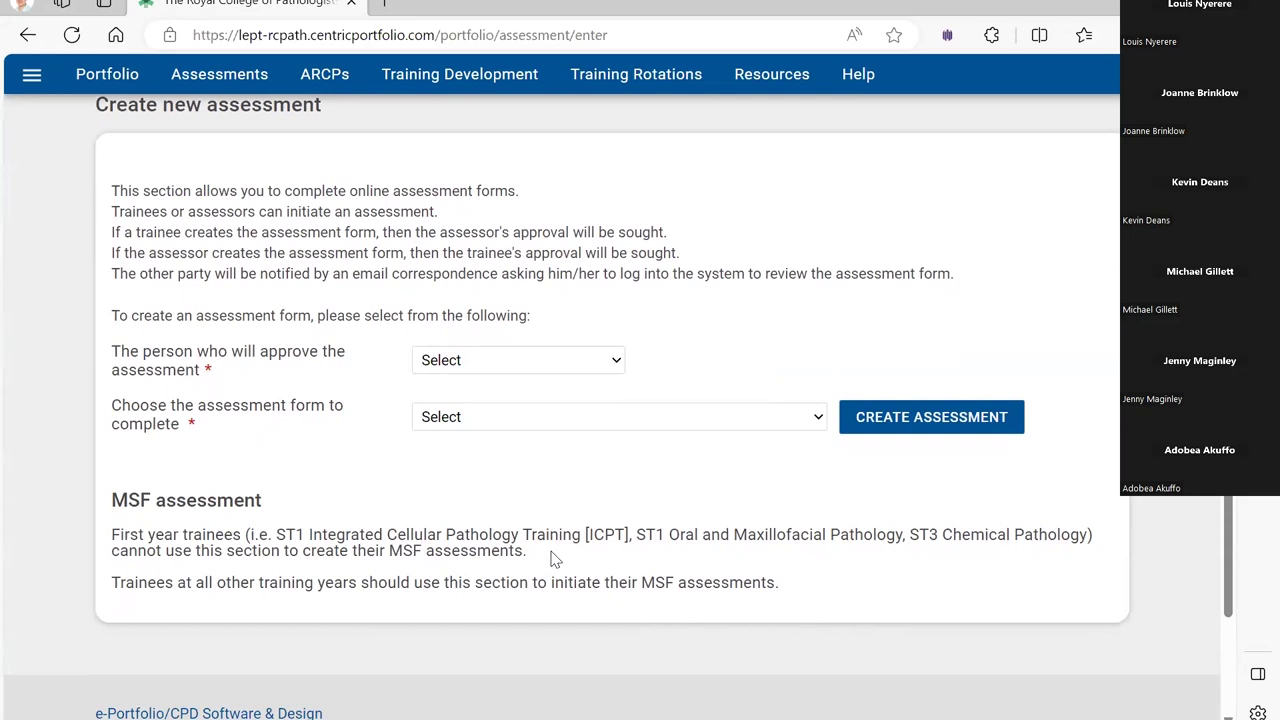
click(595, 362)
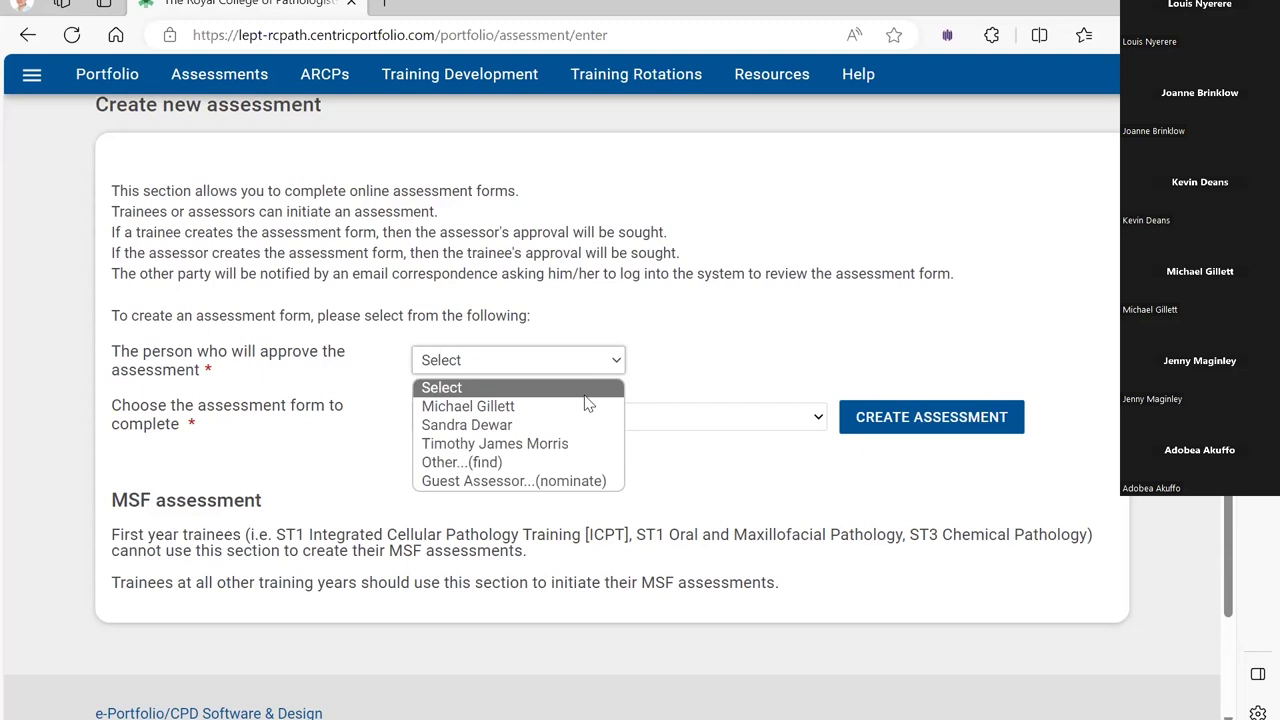
click(546, 412)
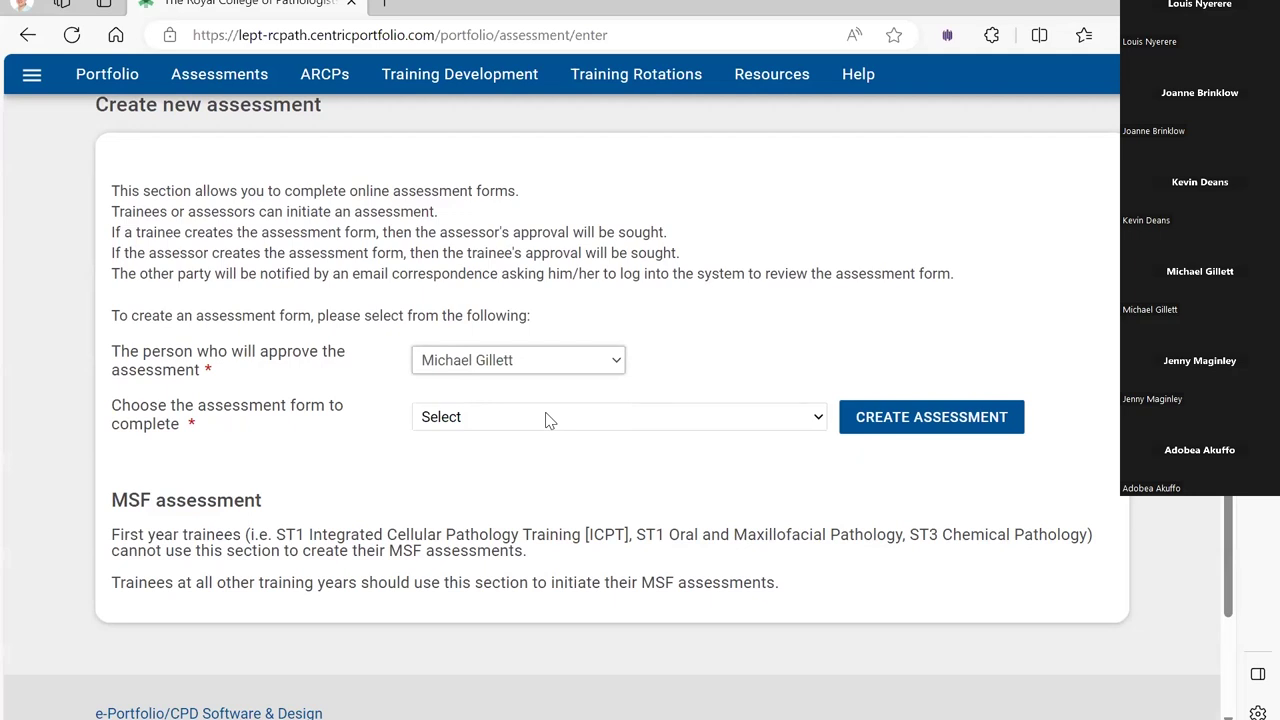
click(545, 418)
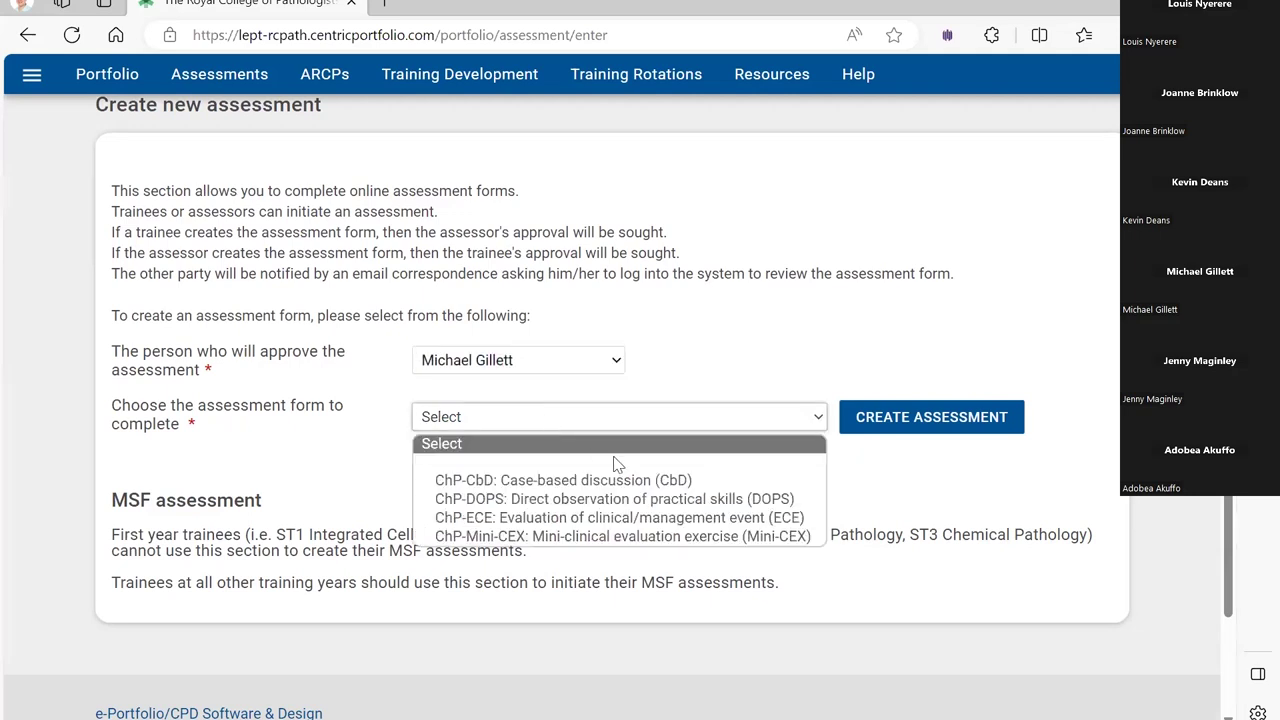
click(787, 519)
click(895, 421)
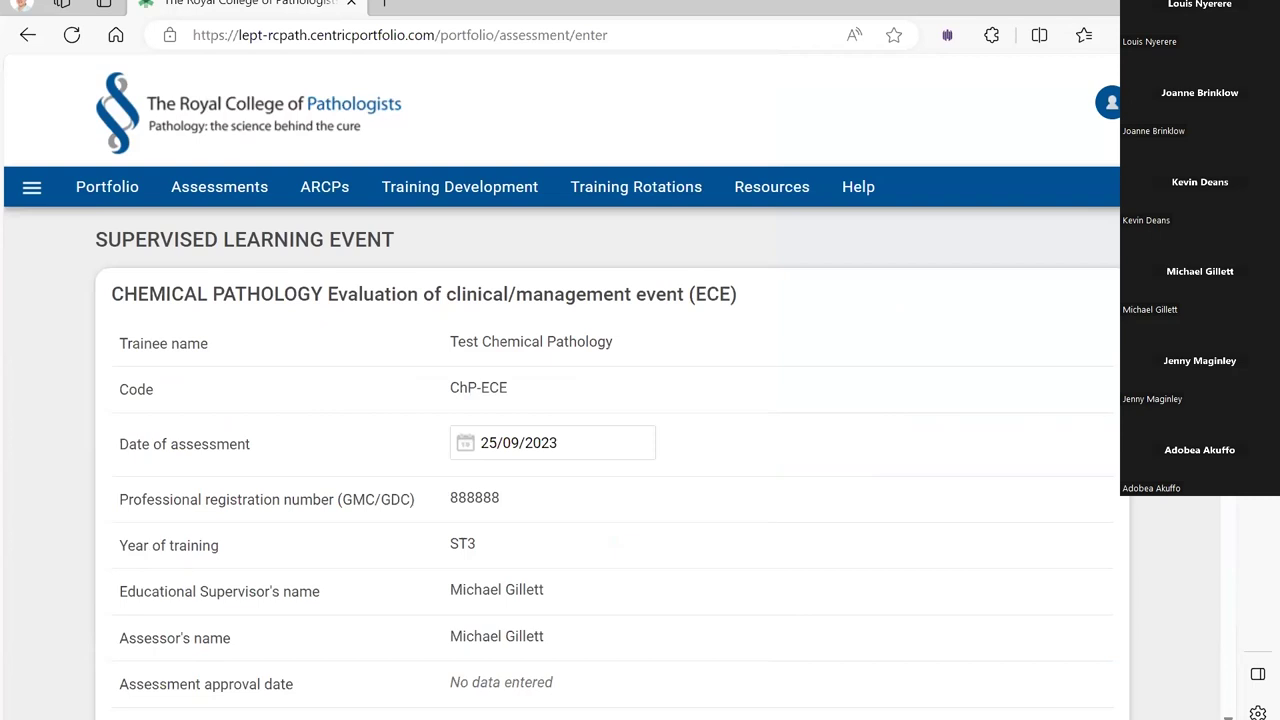
- Review the ECE form's prefilled trainee and supervisor details and check the calendar for the date of assessment
scroll(560, 400, down, 2)
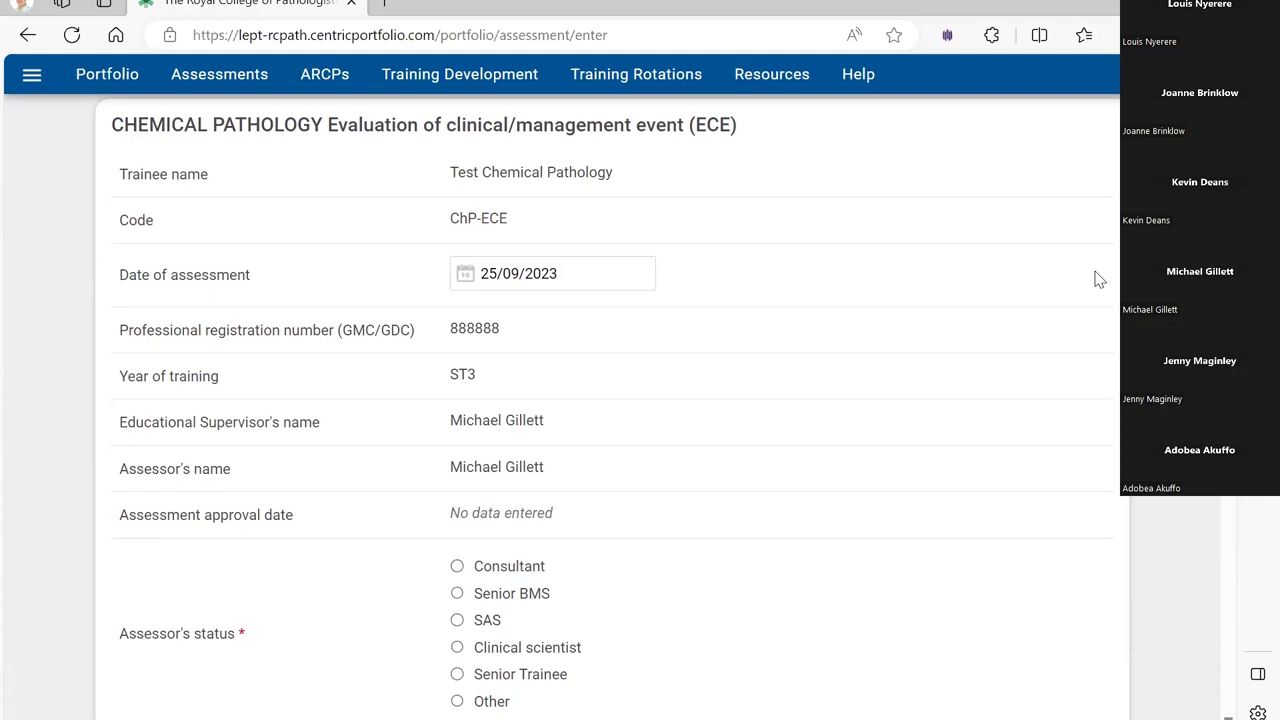
click(588, 279)
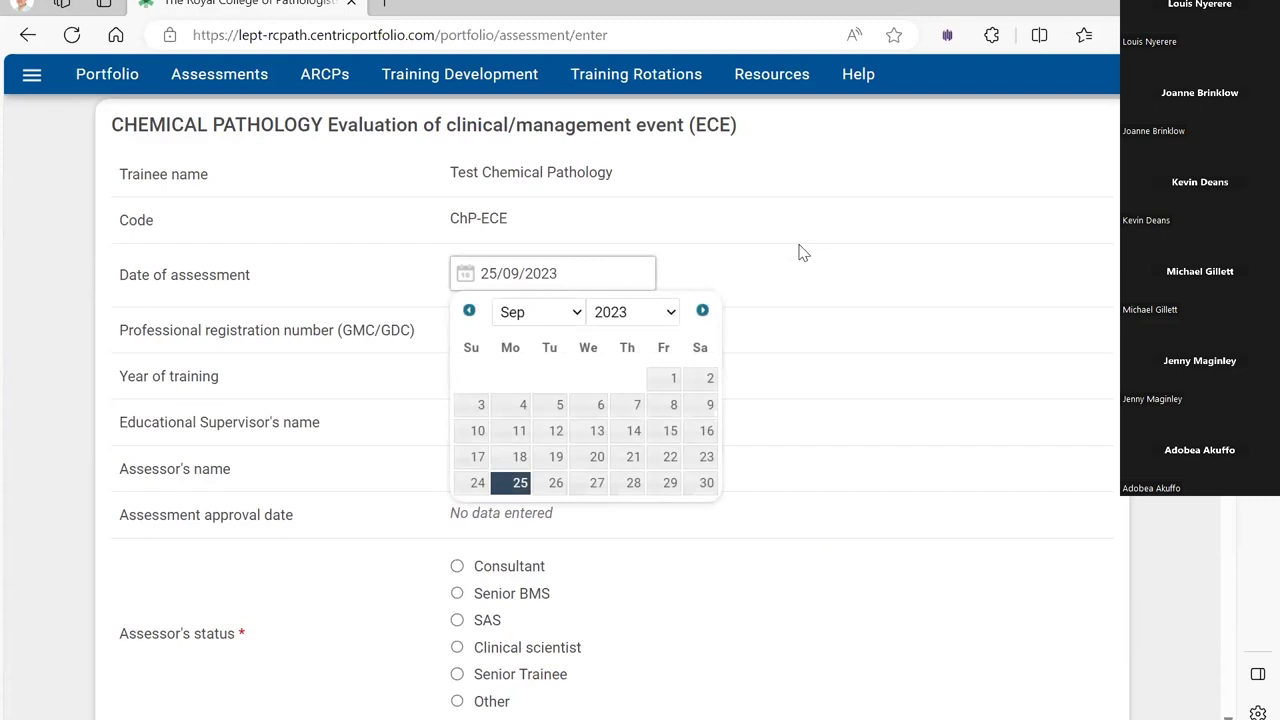
click(815, 357)
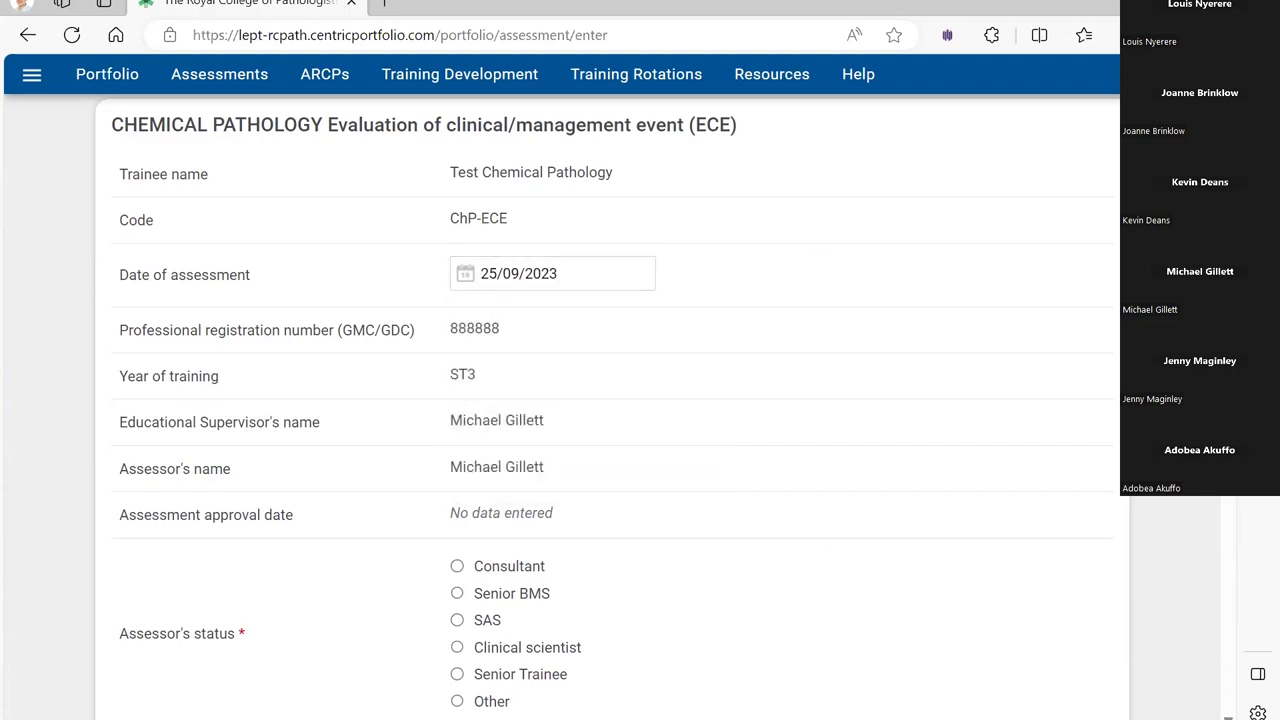
- Examine the ECE form's assessor status options, procedure outline, feedback and next steps fields, and its draft and submission options
scroll(608, 400, down, 3)
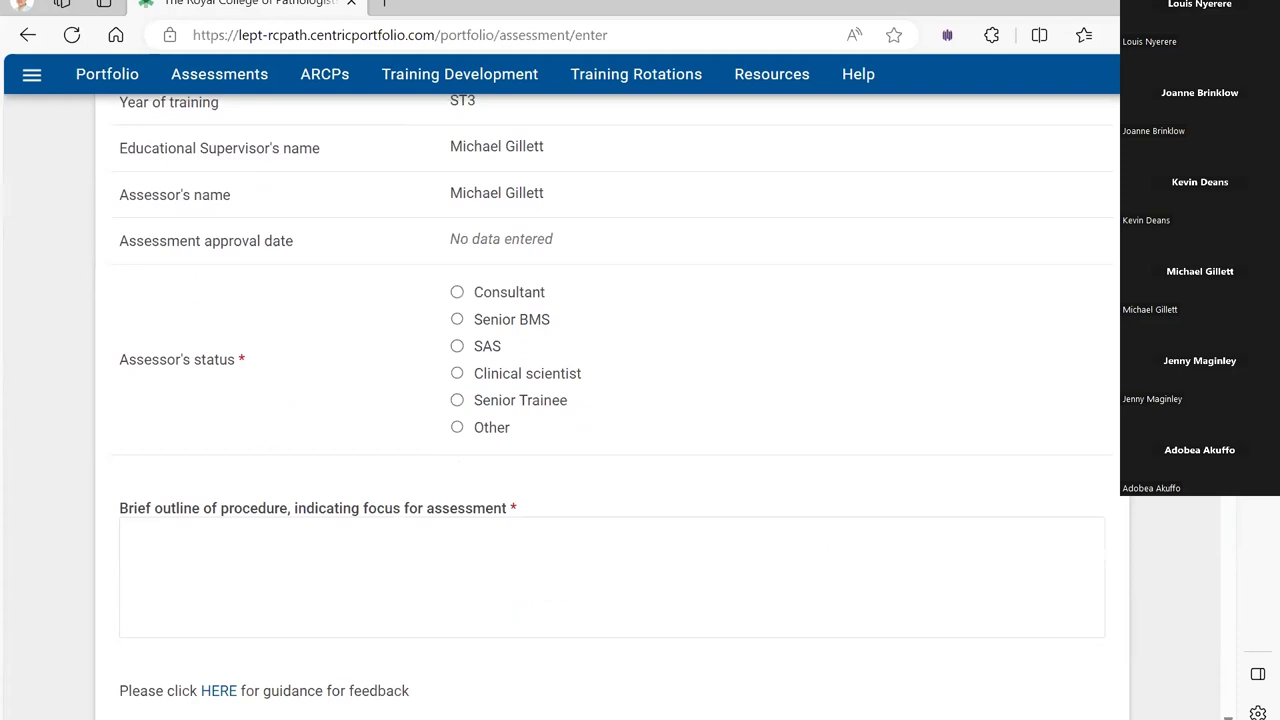
scroll(610, 400, down, 2)
scroll(610, 400, down, 2)
scroll(610, 400, up, 1)
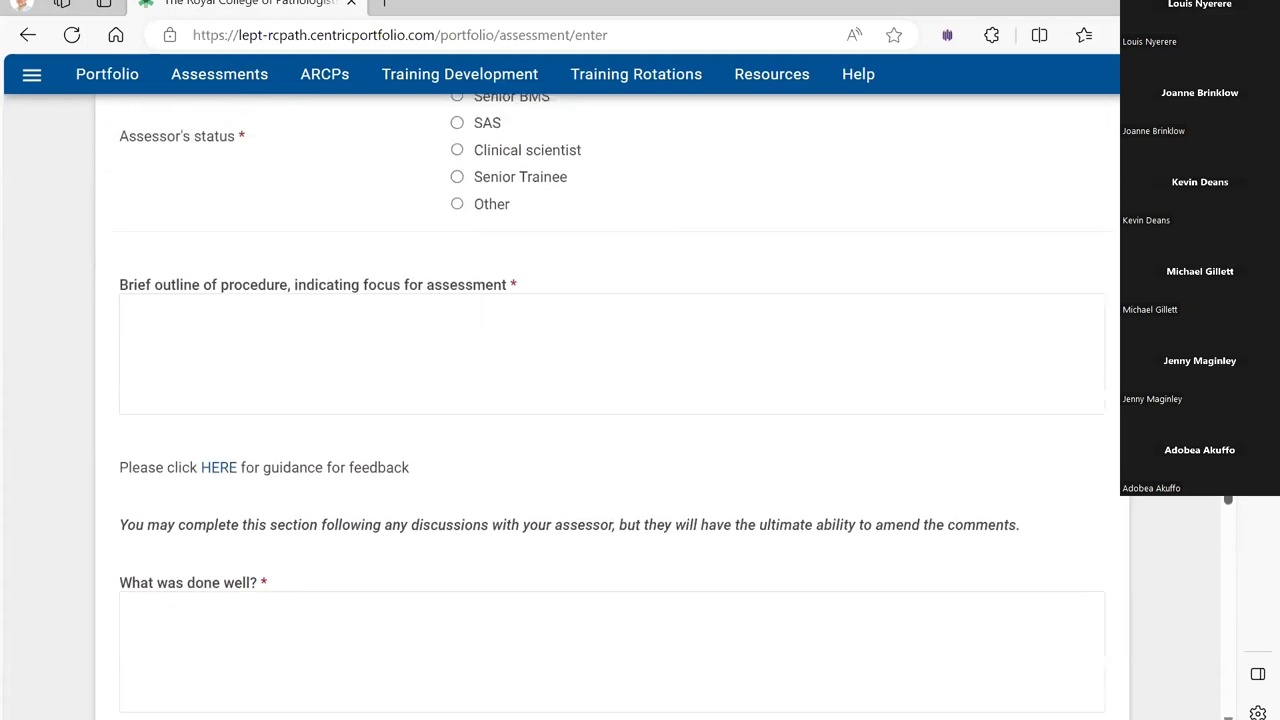
scroll(610, 400, down, 5)
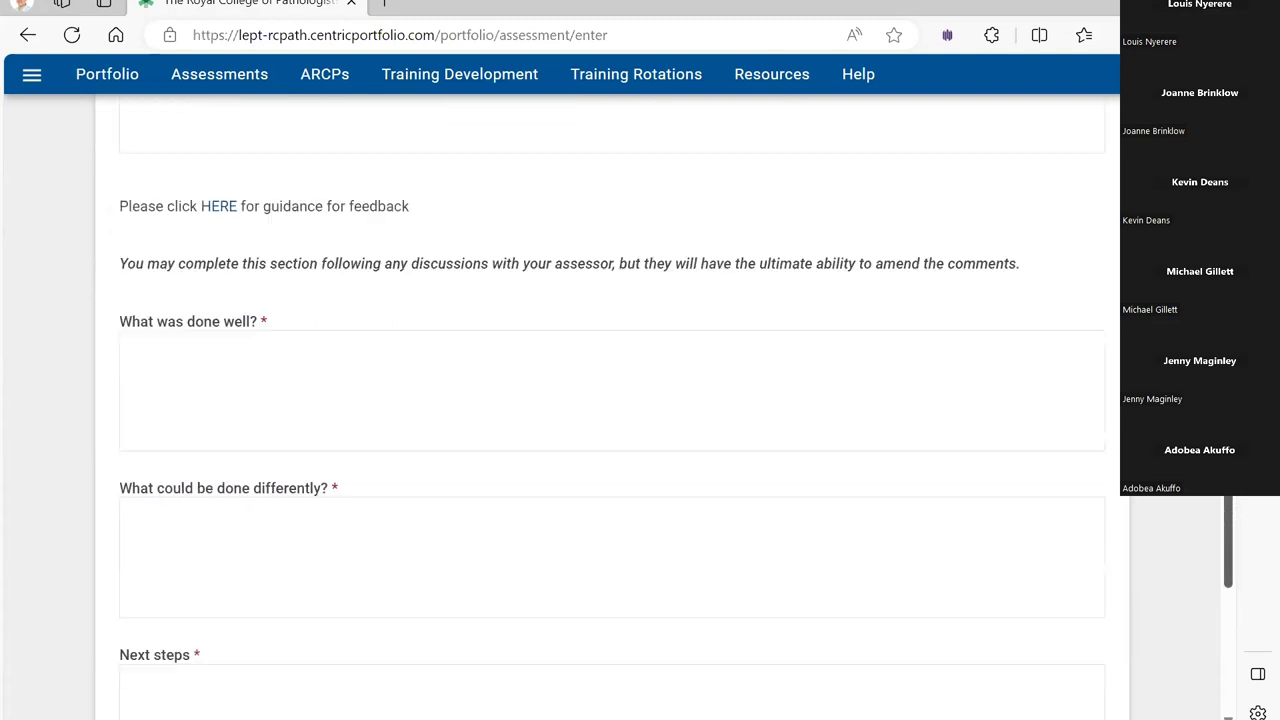
scroll(610, 400, up, 4)
scroll(610, 400, up, 8)
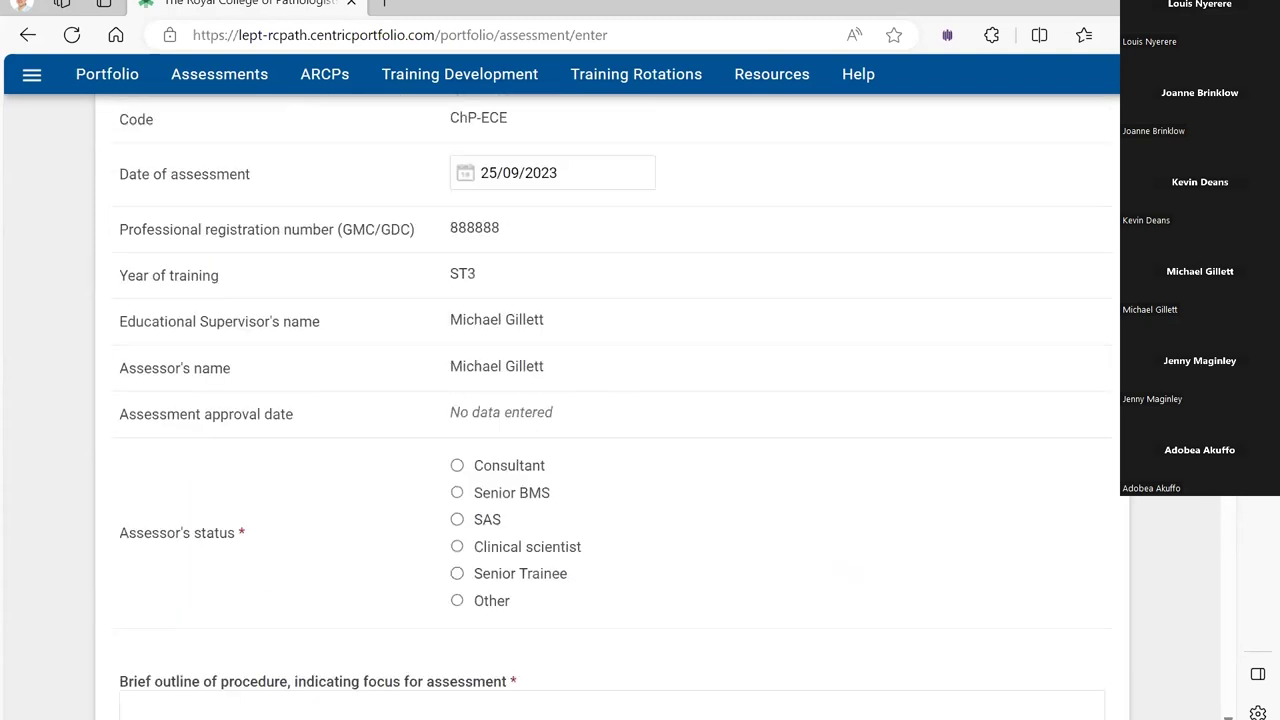
scroll(610, 400, down, 6)
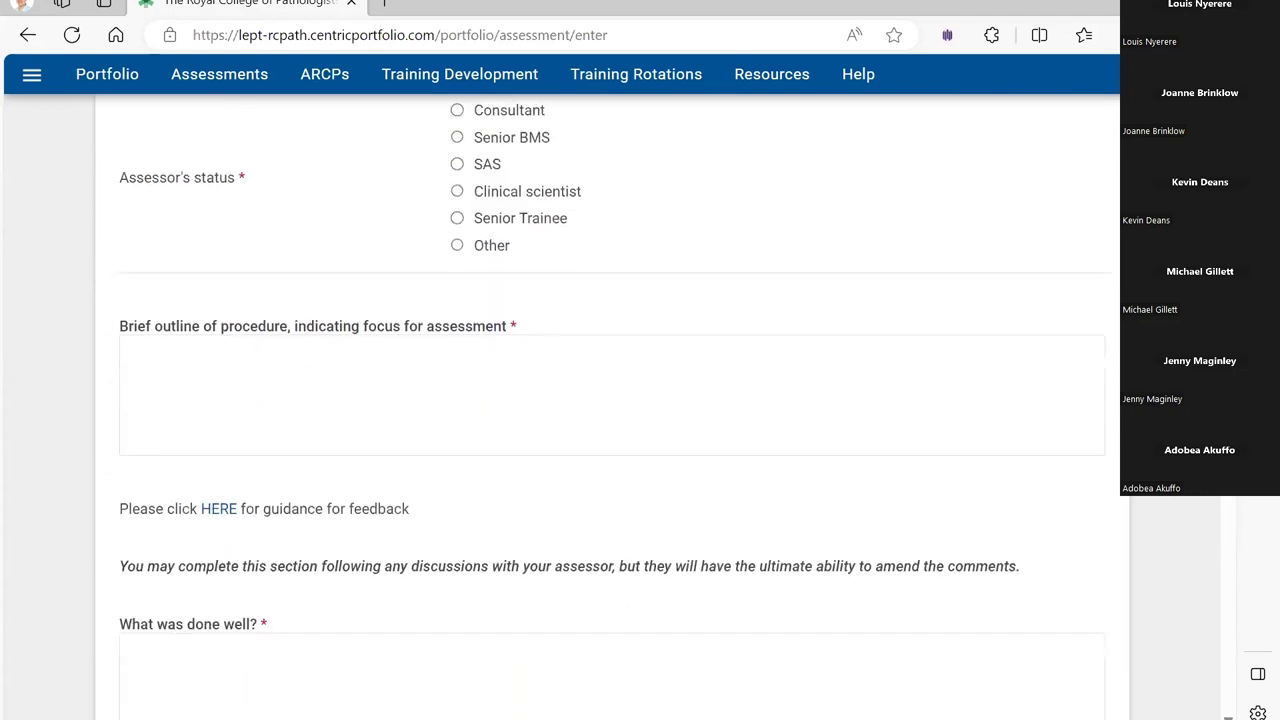
scroll(610, 400, down, 3)
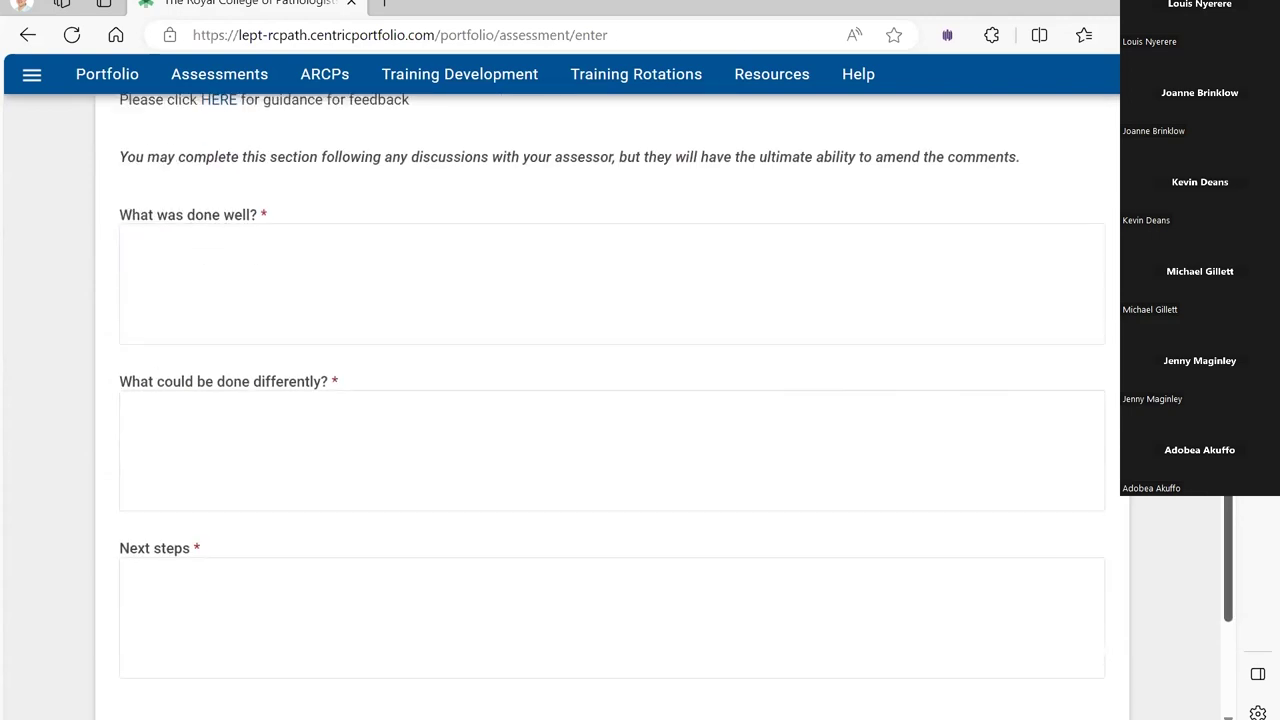
scroll(490, 366, up, 2)
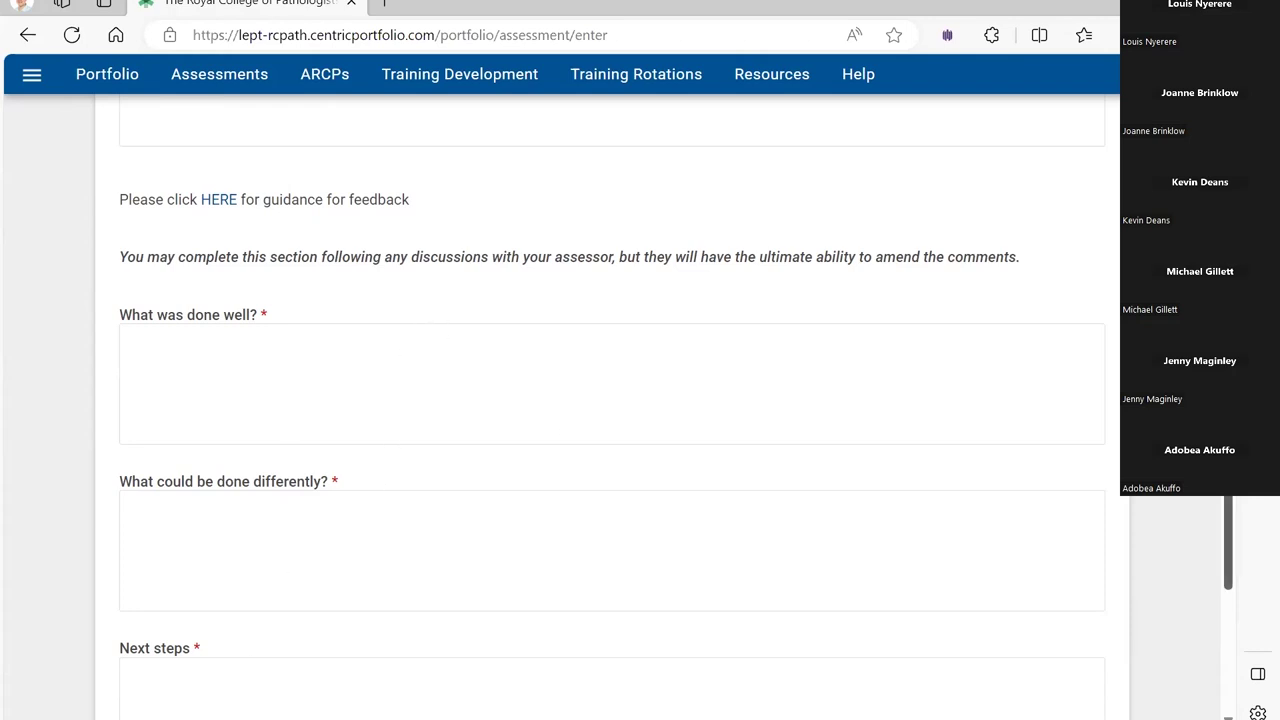
scroll(1090, 420, down, 1)
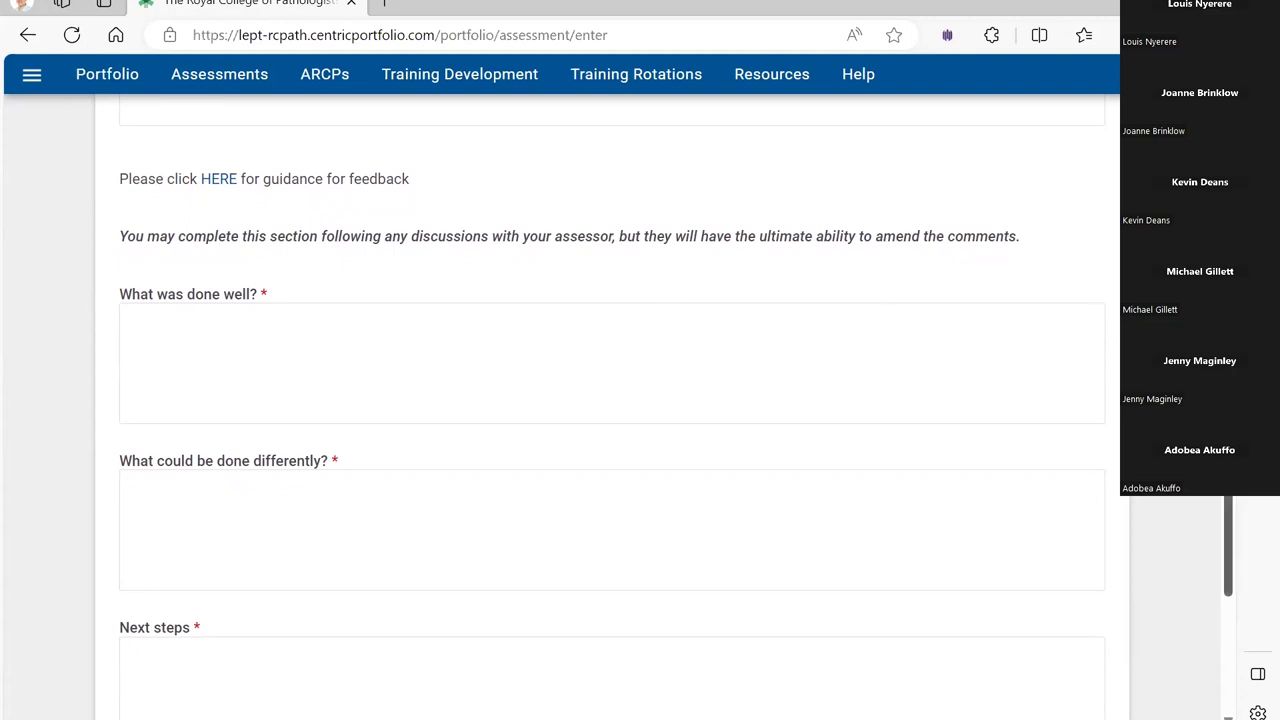
scroll(612, 400, up, 4)
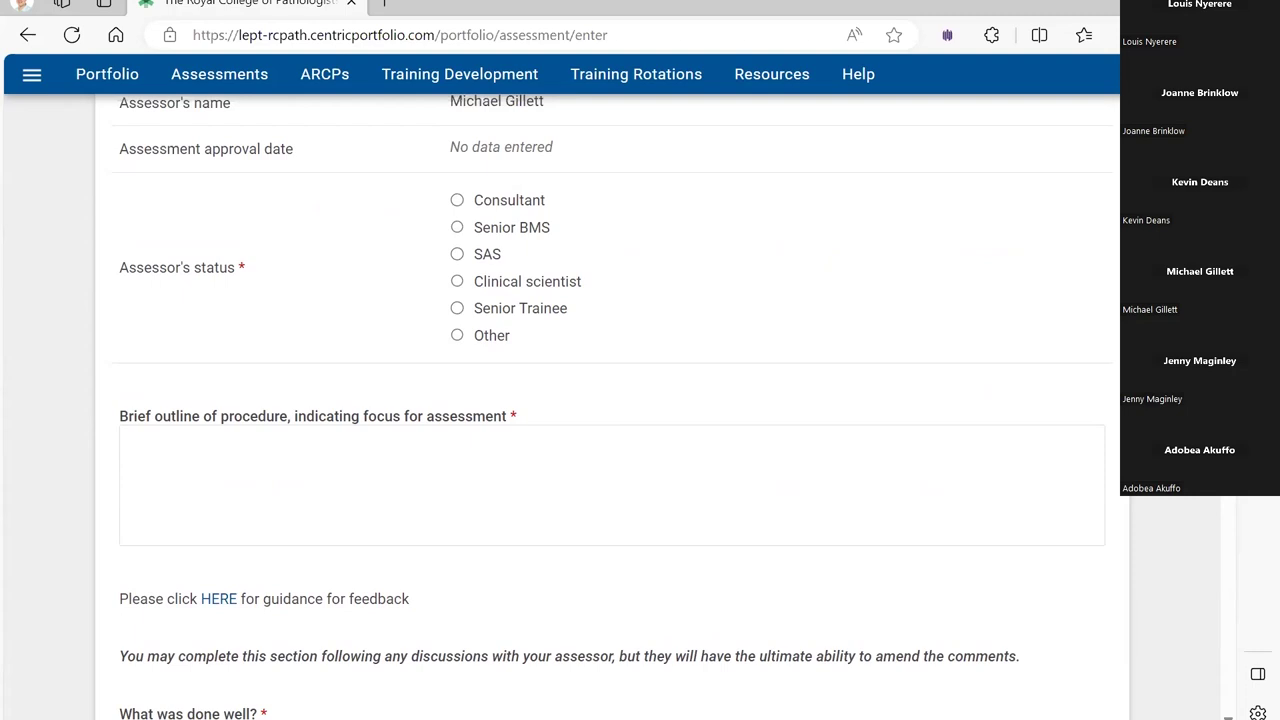
scroll(980, 612, down, 7)
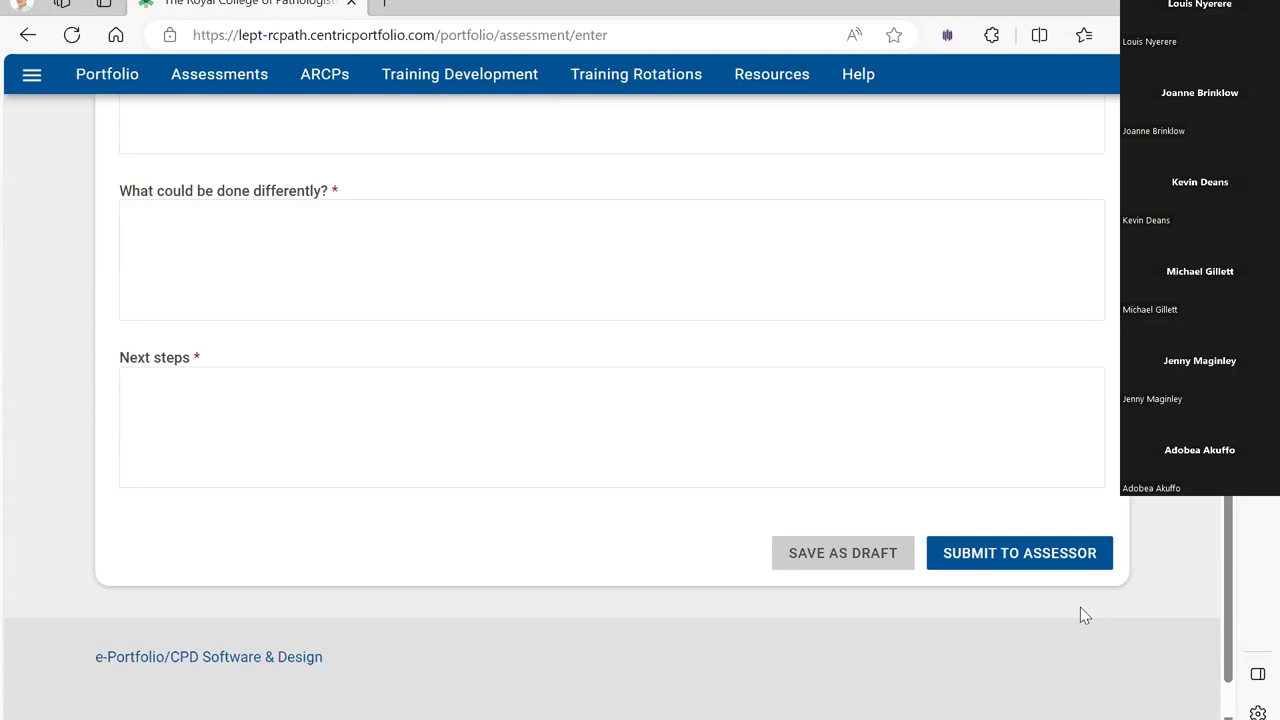
- Return to the home page and open the trainee task to associate the approved ChP-DOPS assessment with CiPs and GPCs
drag(1228, 600, 1228, 240)
click(31, 187)
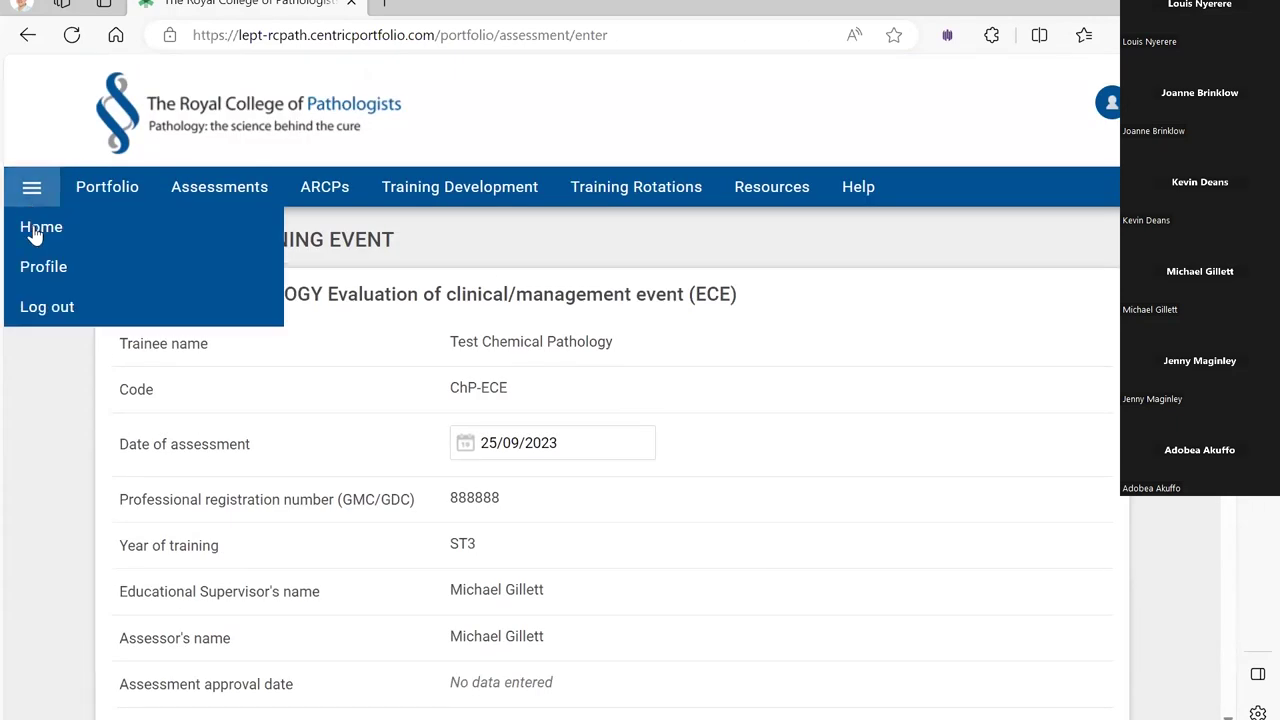
click(80, 230)
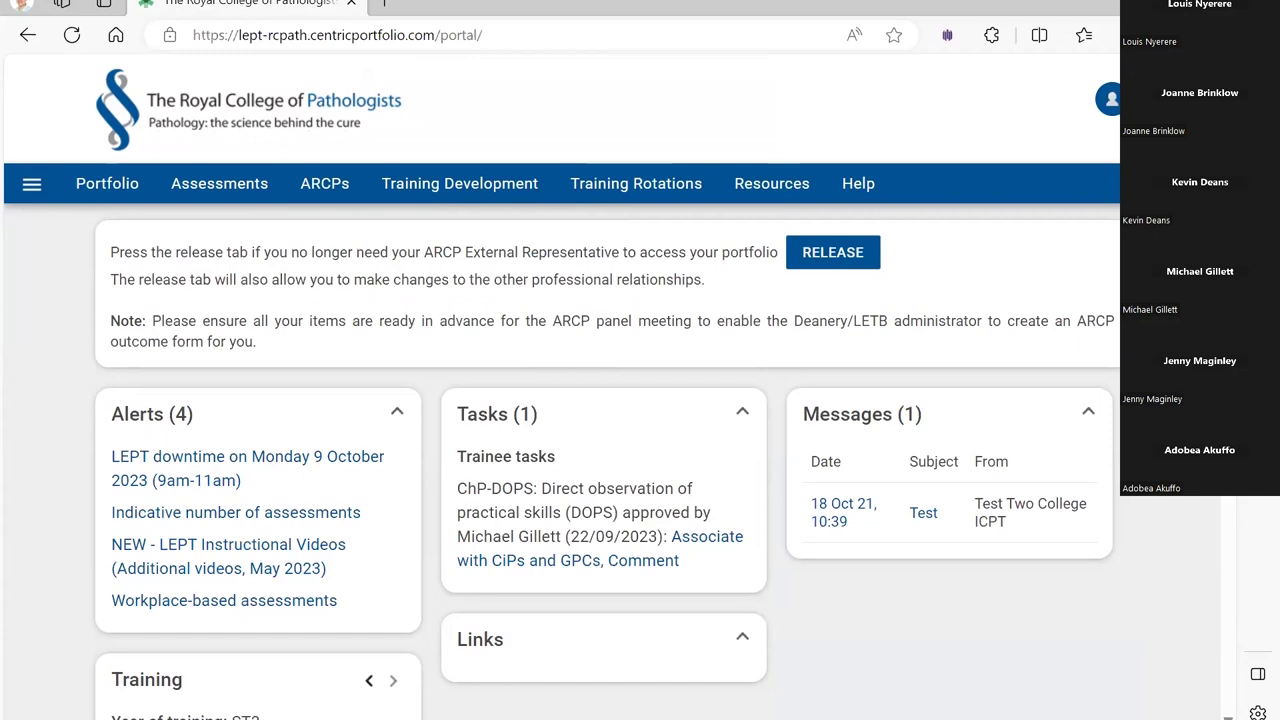
scroll(780, 470, down, 1)
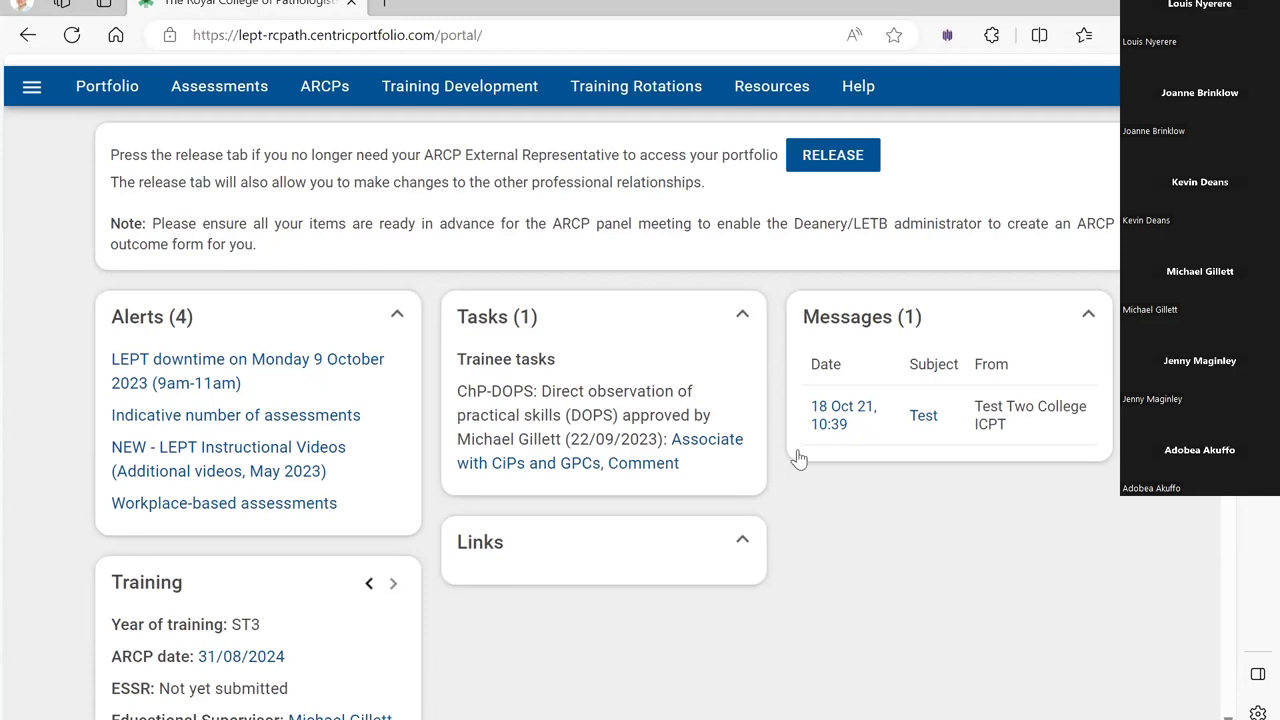
click(724, 452)
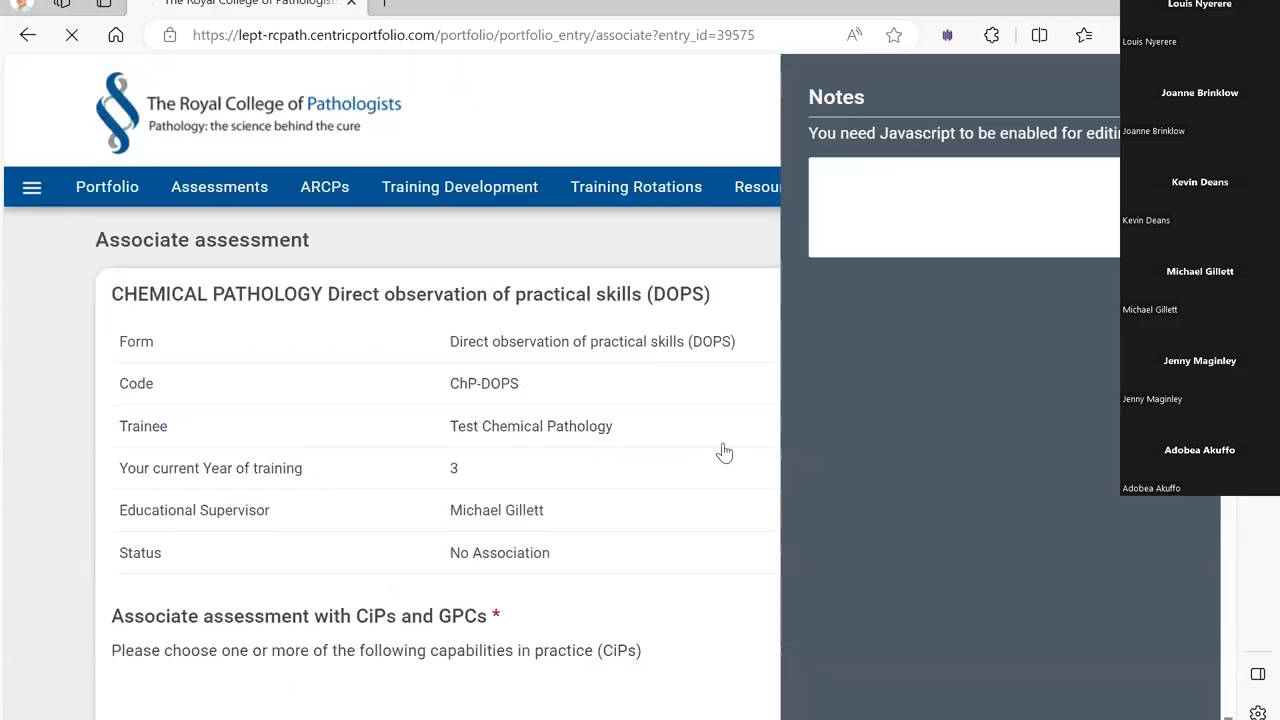
- Associate the DOPS assessment with CiP 5.3 on structures supporting health service research and CiP 9.1 on management and team working skills
scroll(678, 188, down, 5)
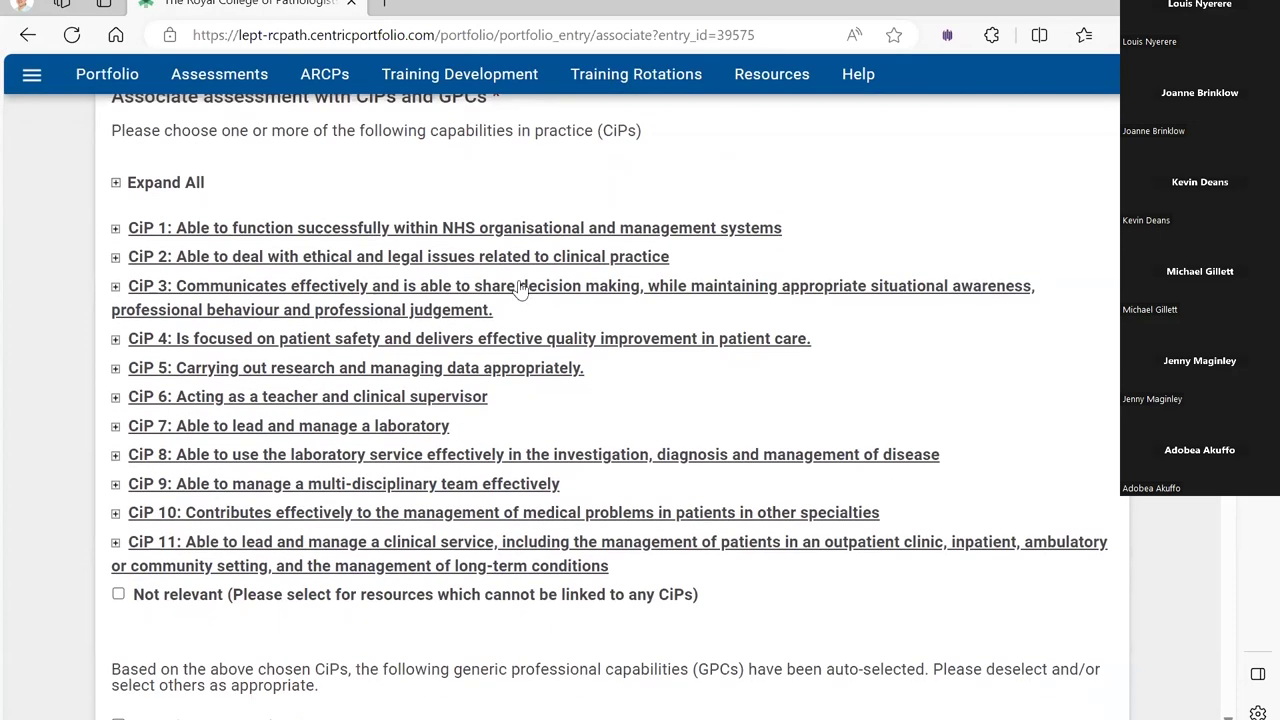
click(385, 367)
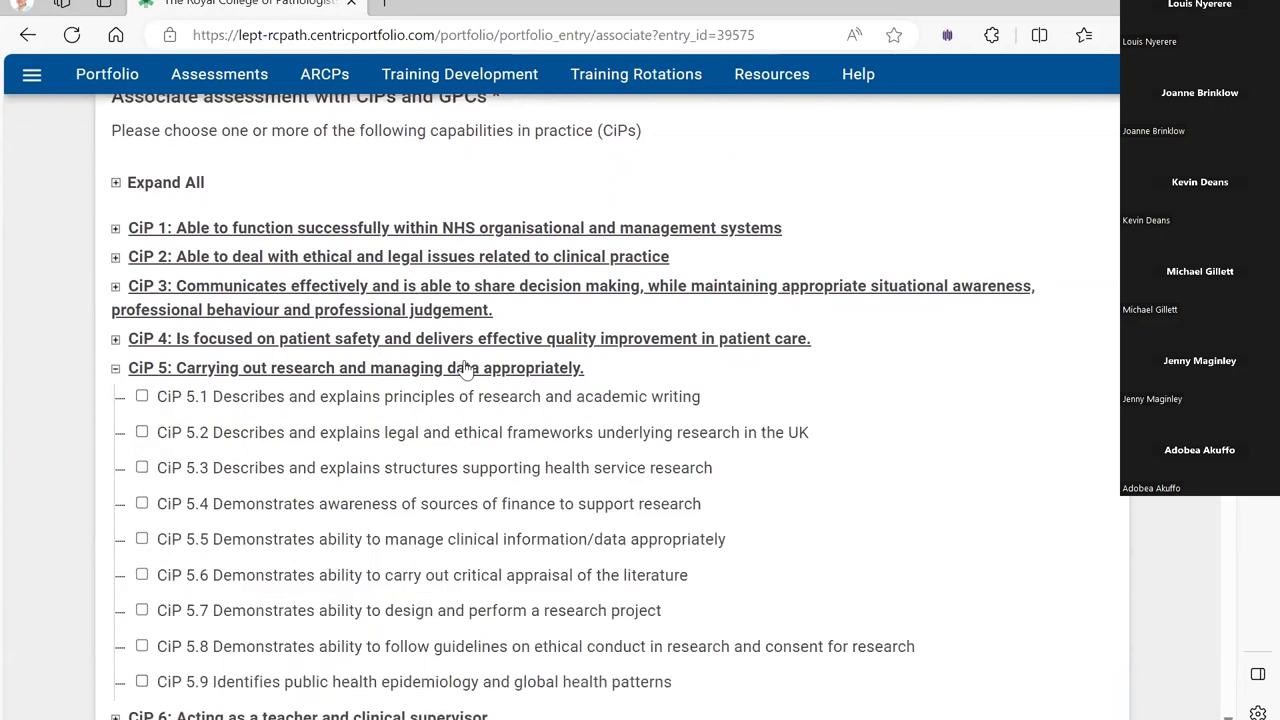
click(350, 476)
scroll(540, 432, down, 3)
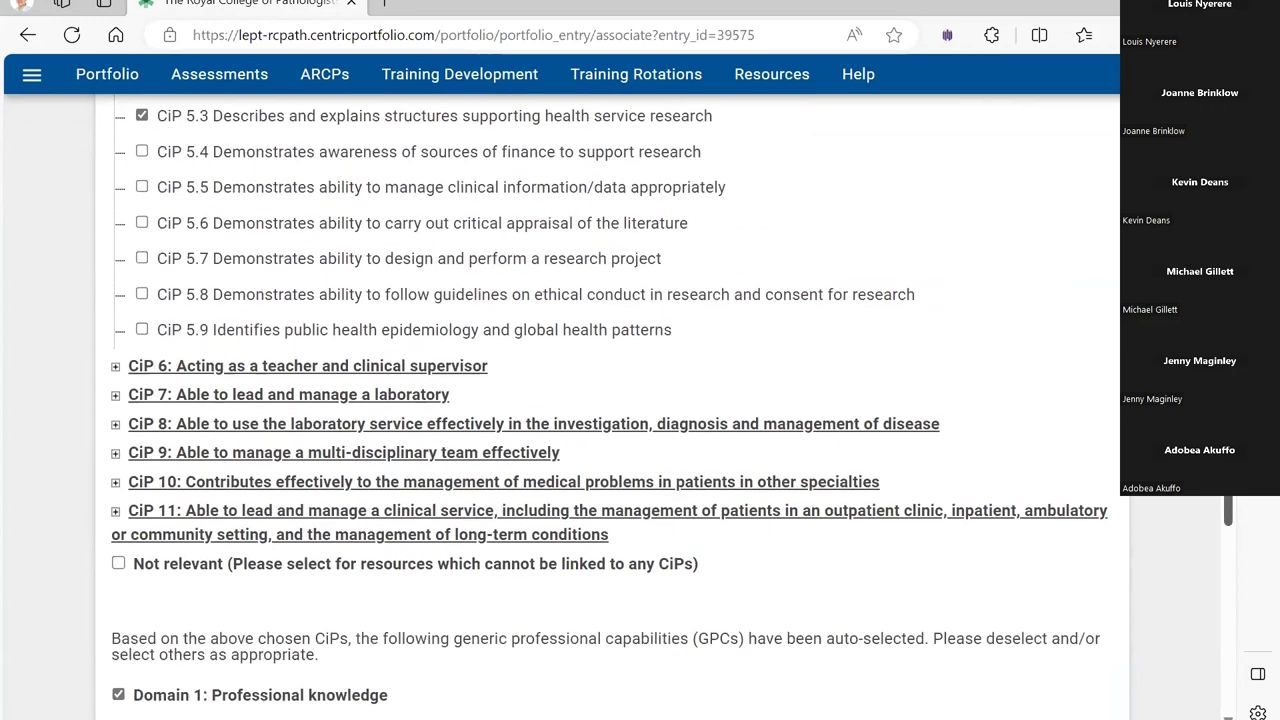
click(540, 432)
click(343, 486)
- Deselect GPC Domain 5: Leadership and team working, select Domain 4: Health promotion and illness prevention, and add the associations
scroll(620, 430, down, 5)
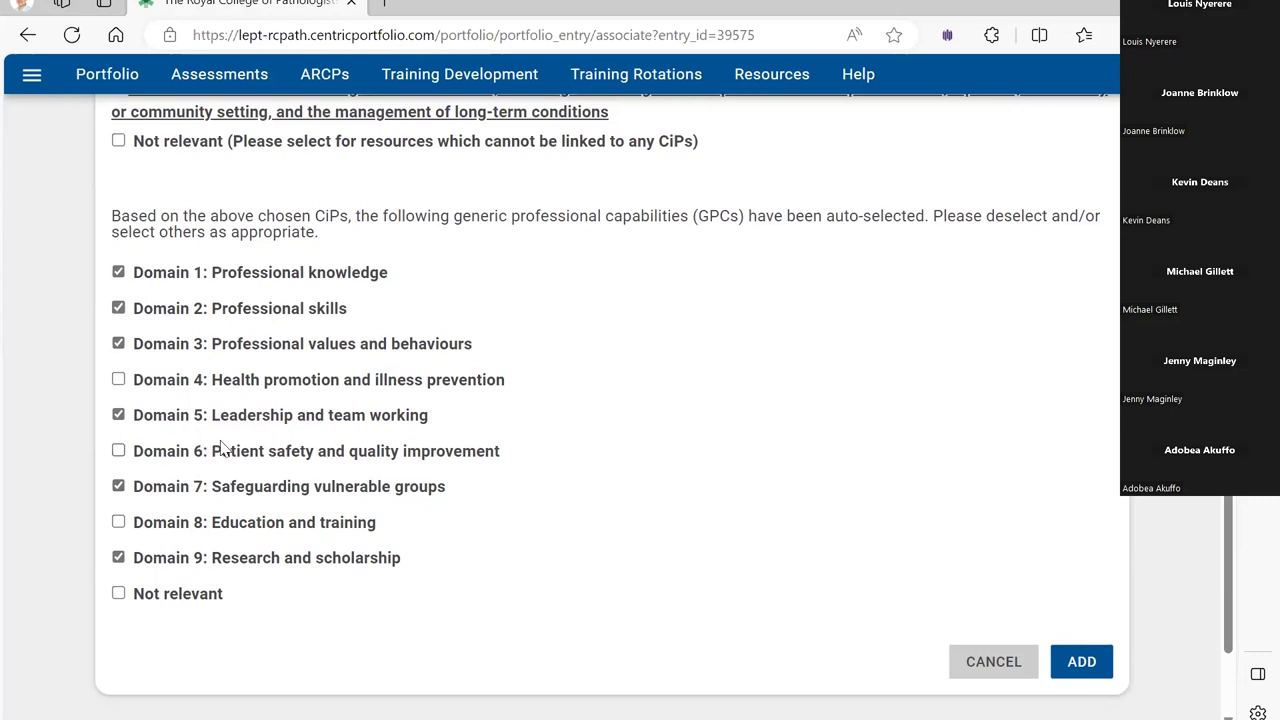
click(119, 418)
click(119, 384)
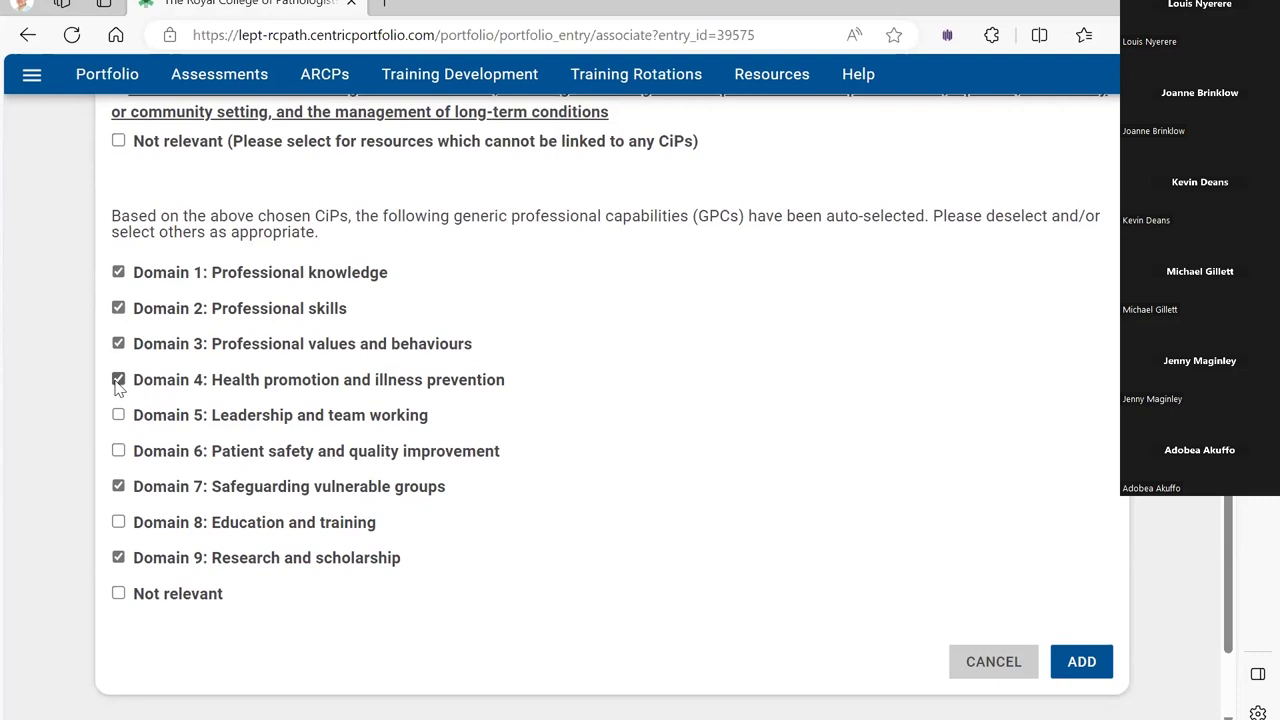
click(1076, 668)
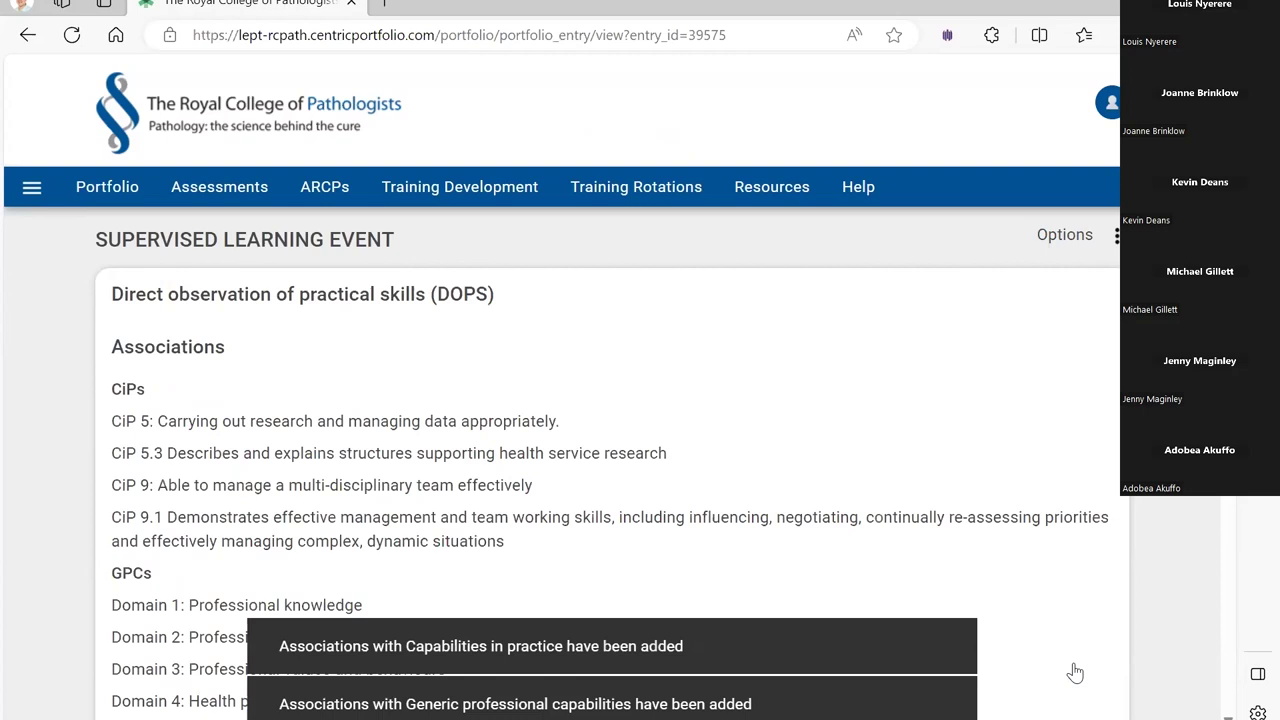
- Assign the DOPS assessment to the open ARCP 2 (25/09/2023 - 23/08/2024) and review its overview
click(1066, 234)
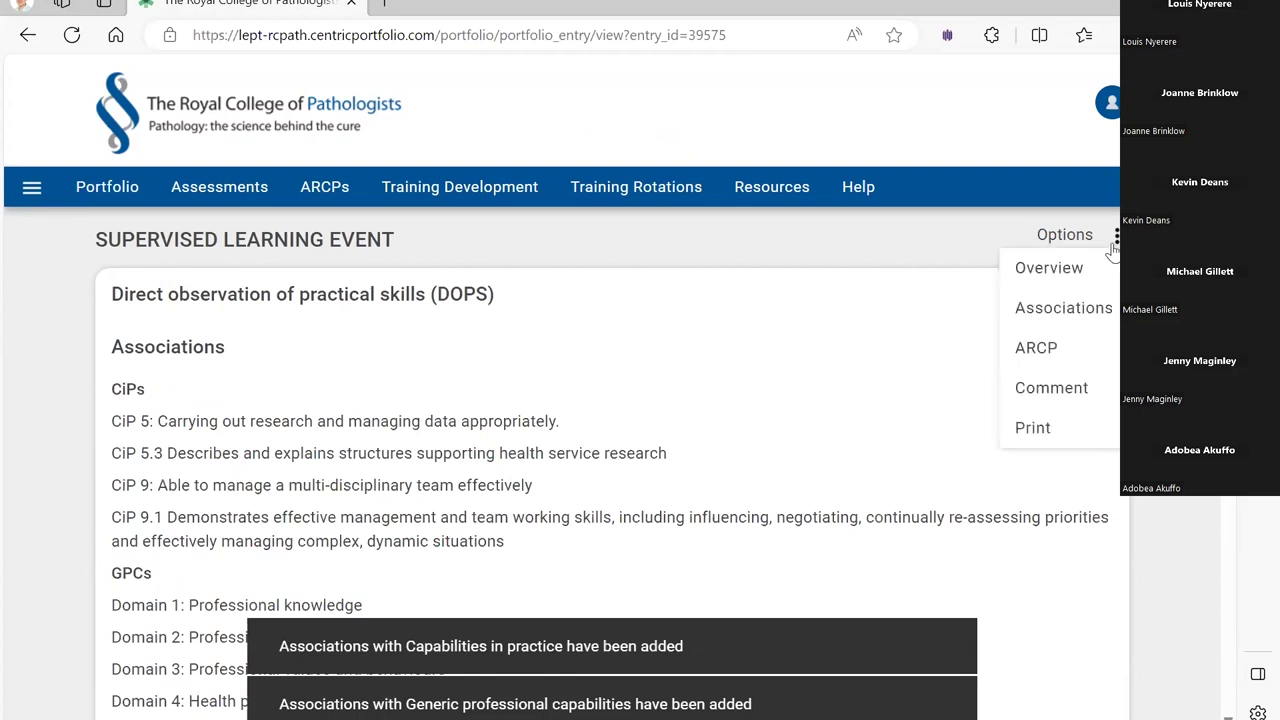
click(1052, 357)
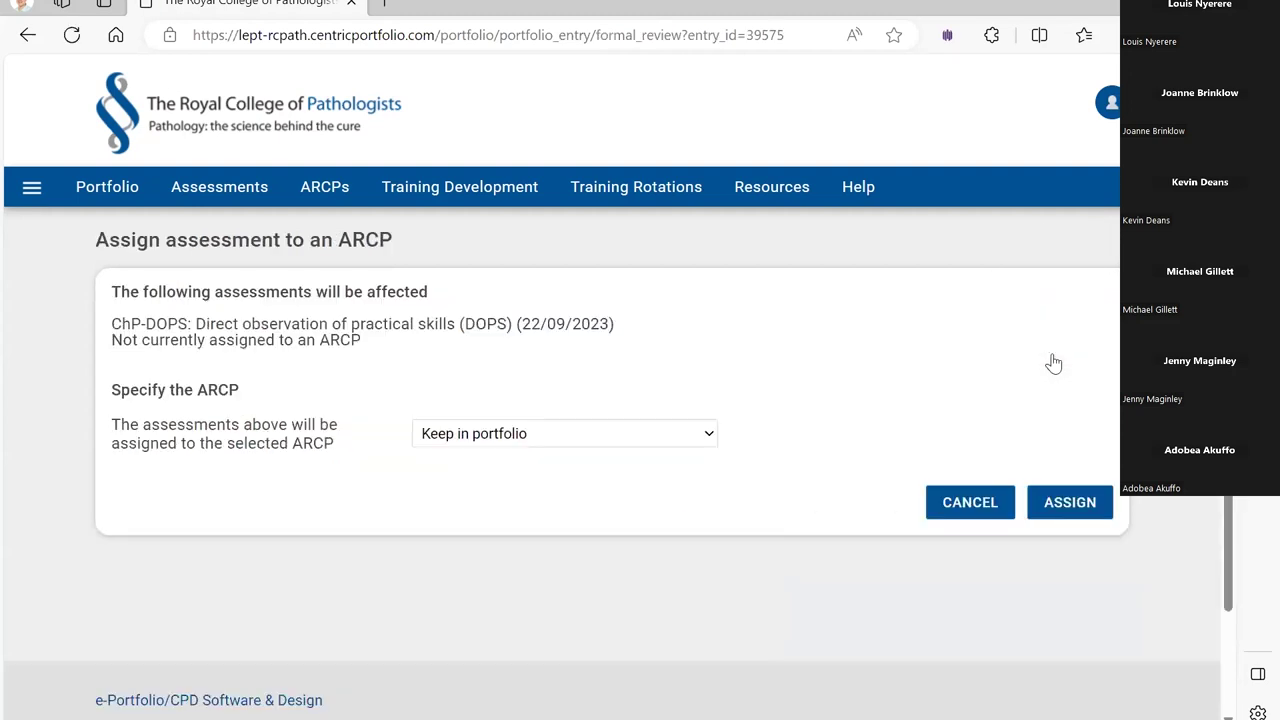
click(680, 440)
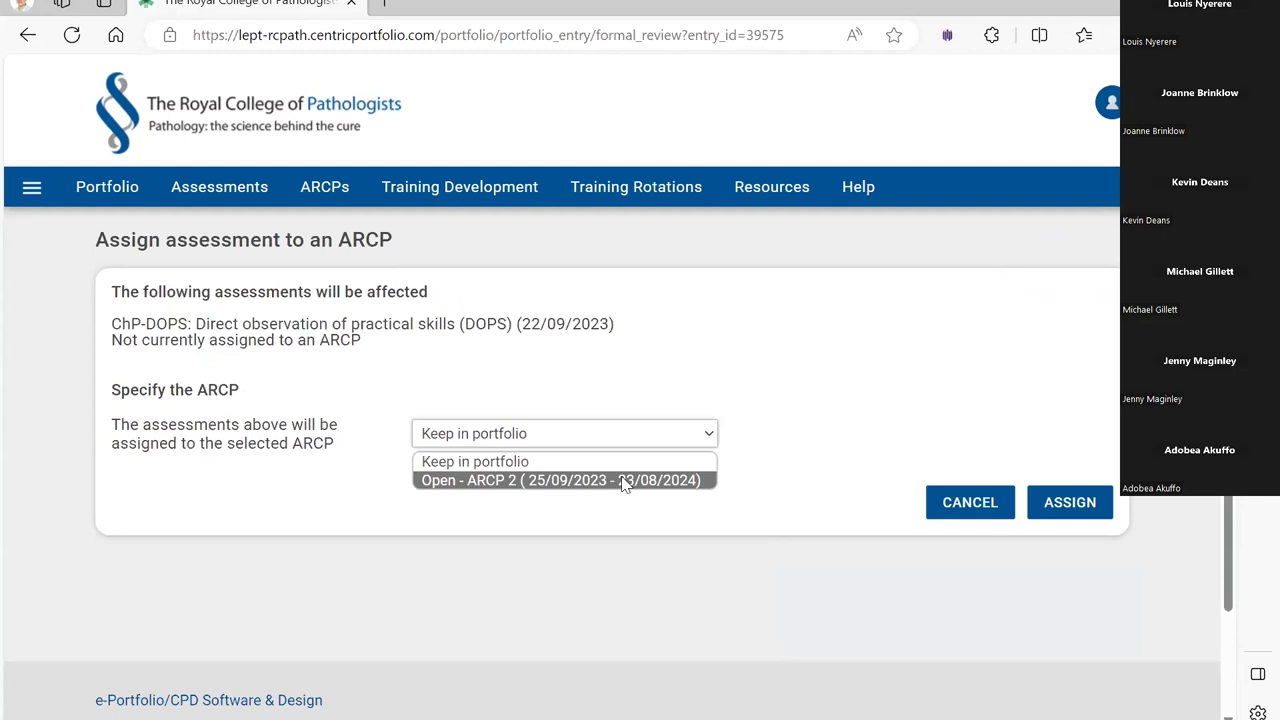
click(623, 481)
click(1068, 502)
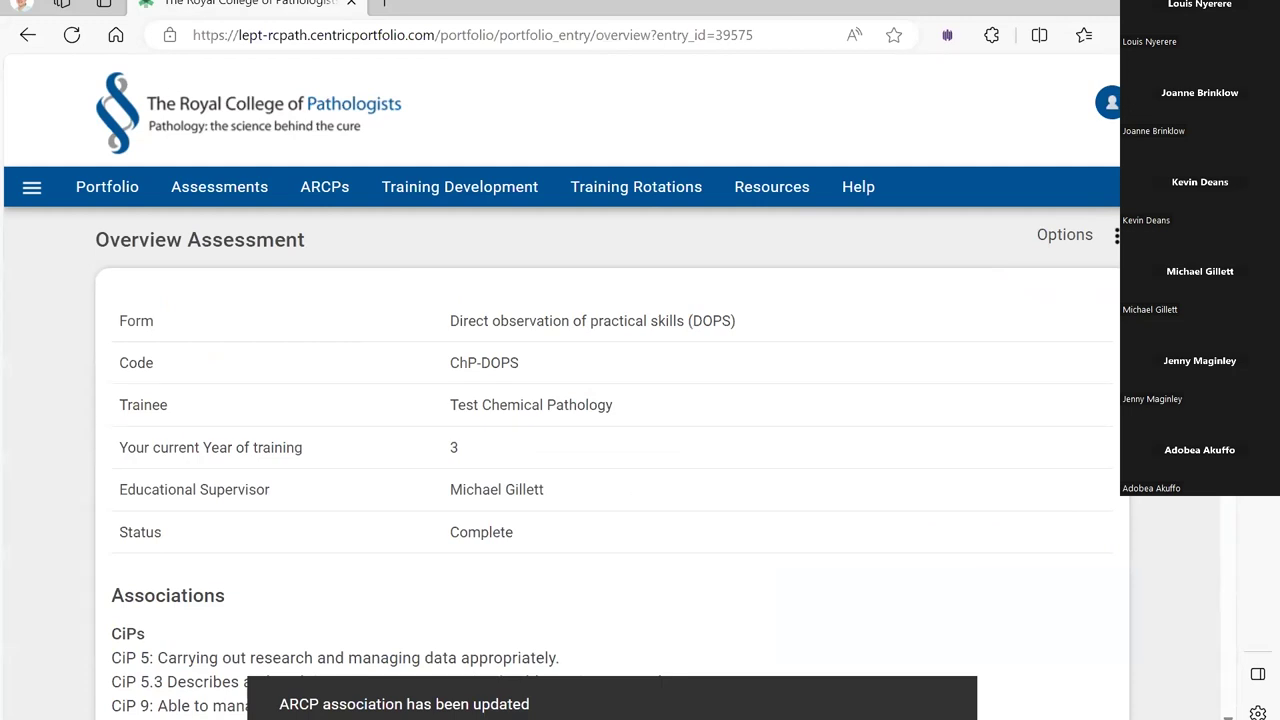
scroll(562, 386, down, 4)
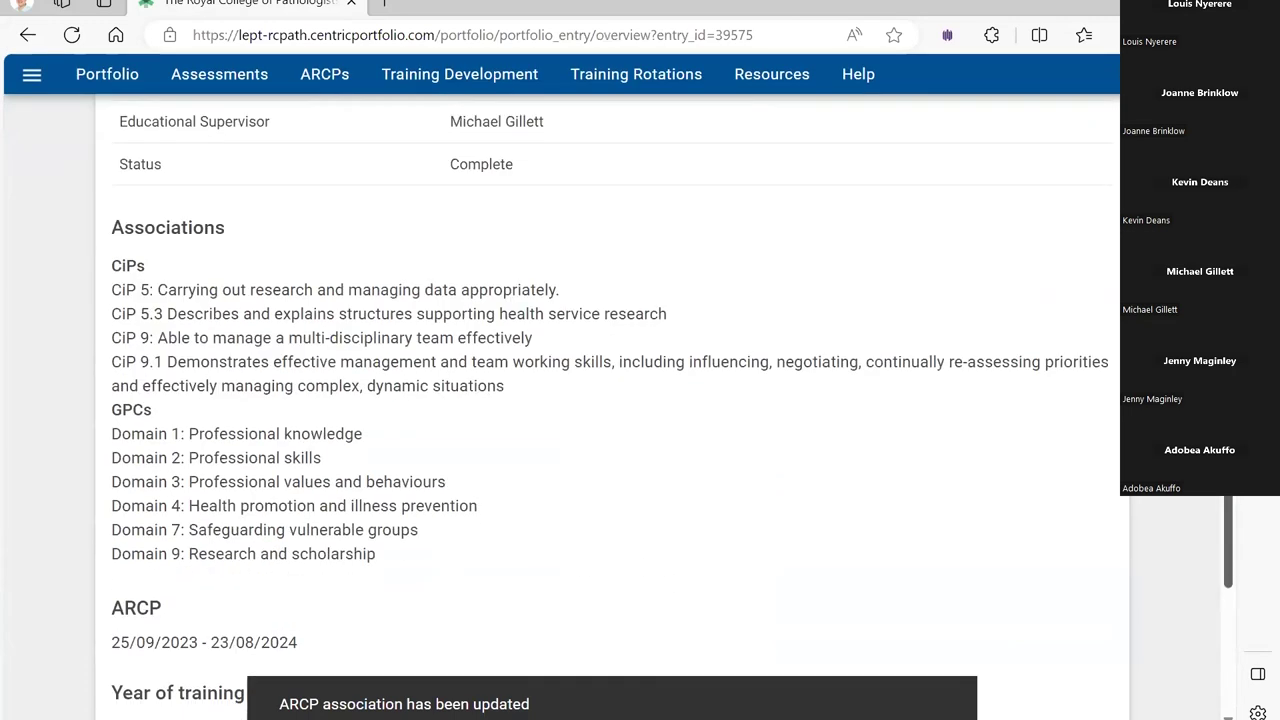
scroll(237, 306, up, 5)
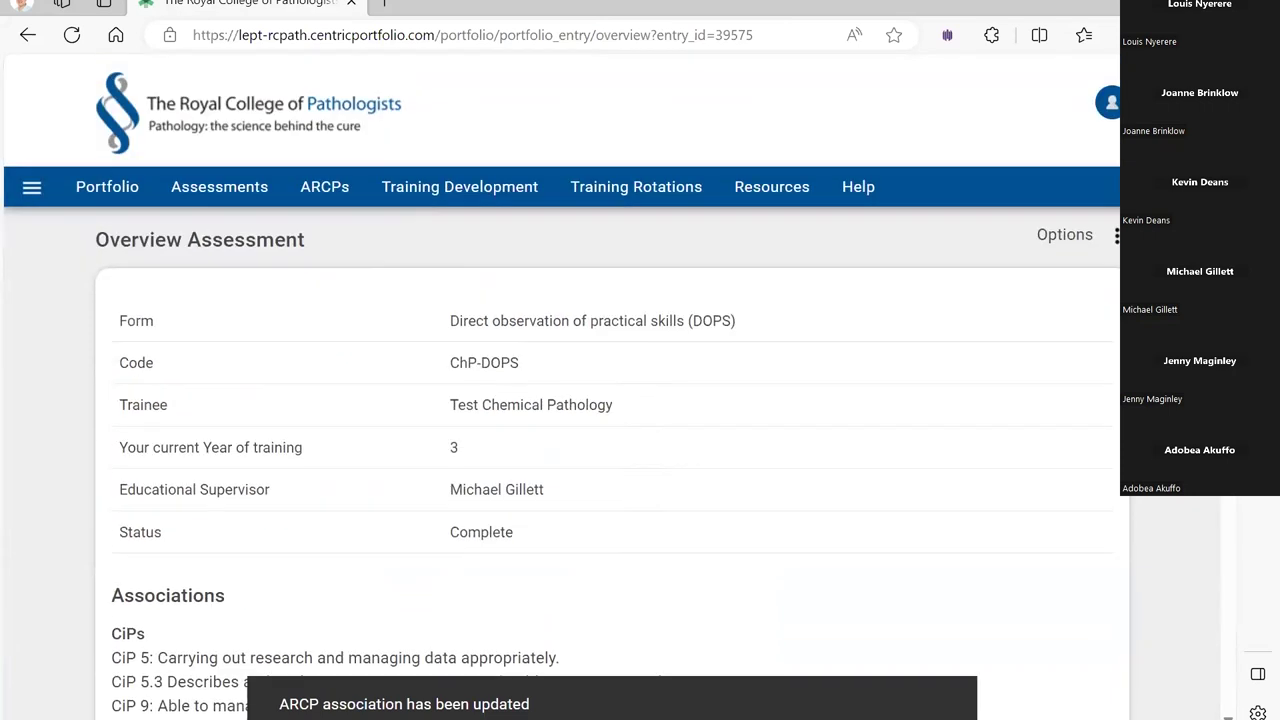
- Return to the home page and review the tasks, the training summary and the progress against indicative assessment numbers
click(16, 178)
click(58, 227)
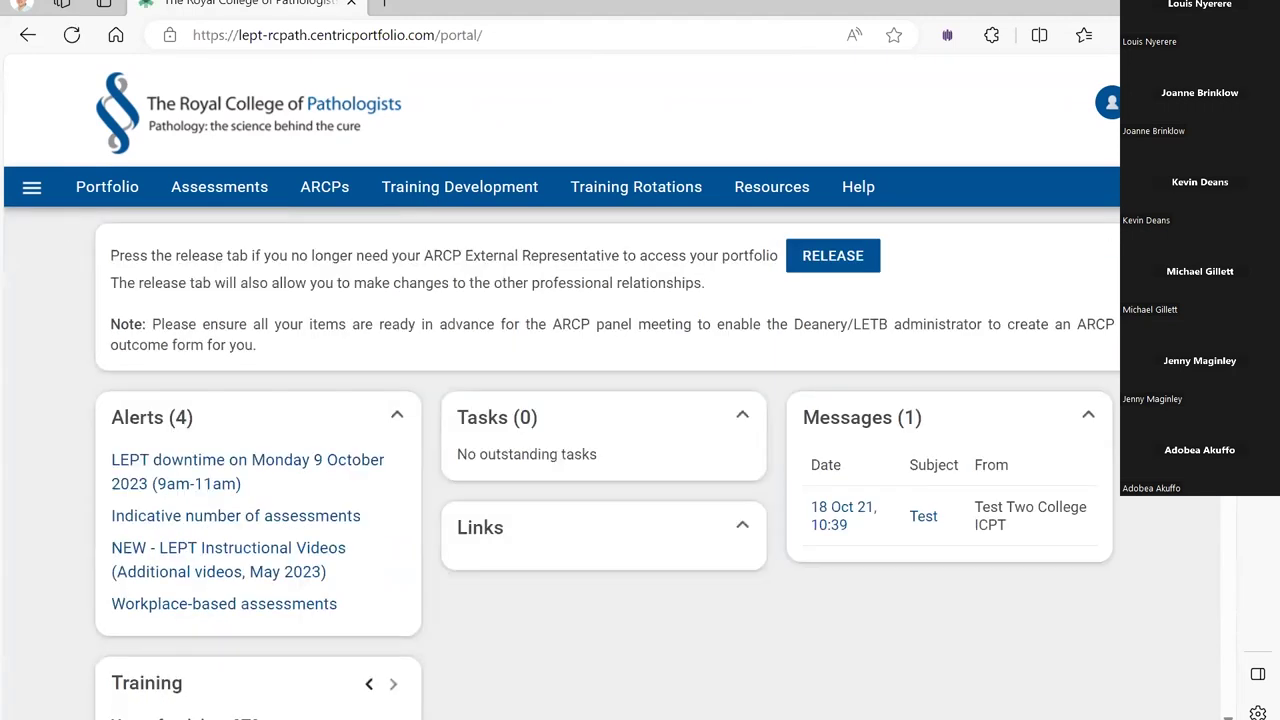
scroll(222, 489, down, 7)
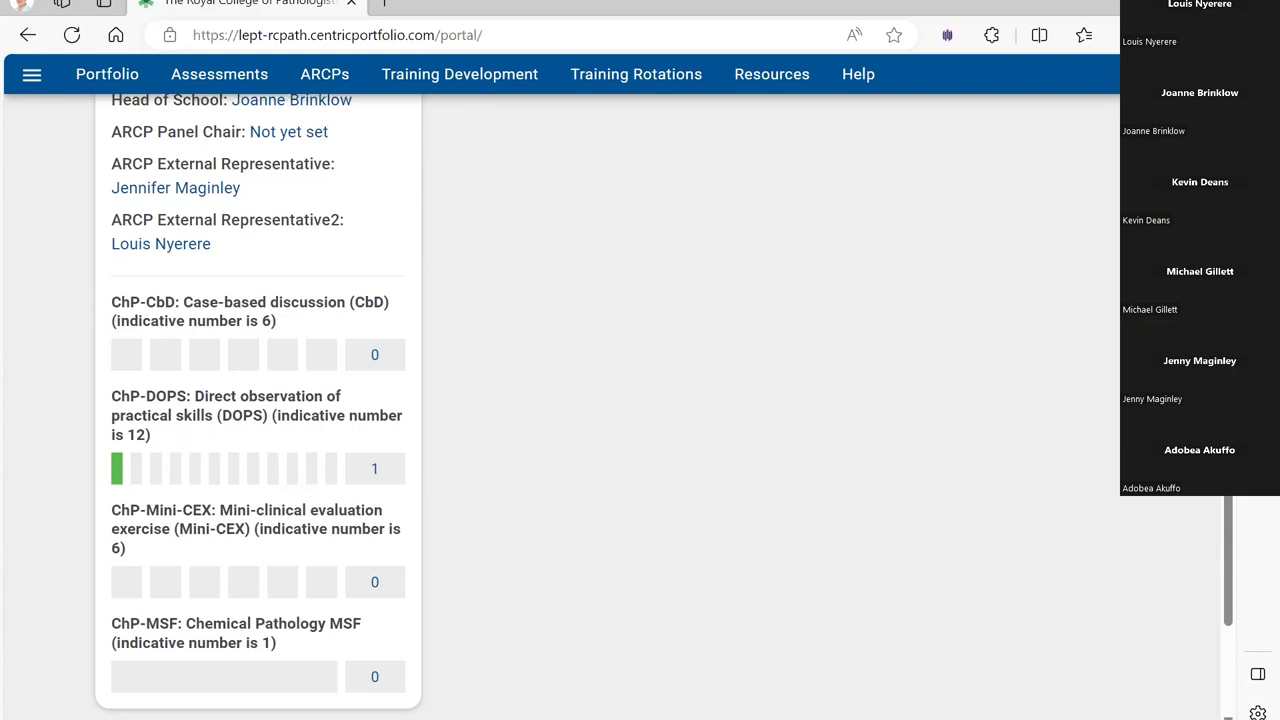
scroll(600, 400, up, 6)
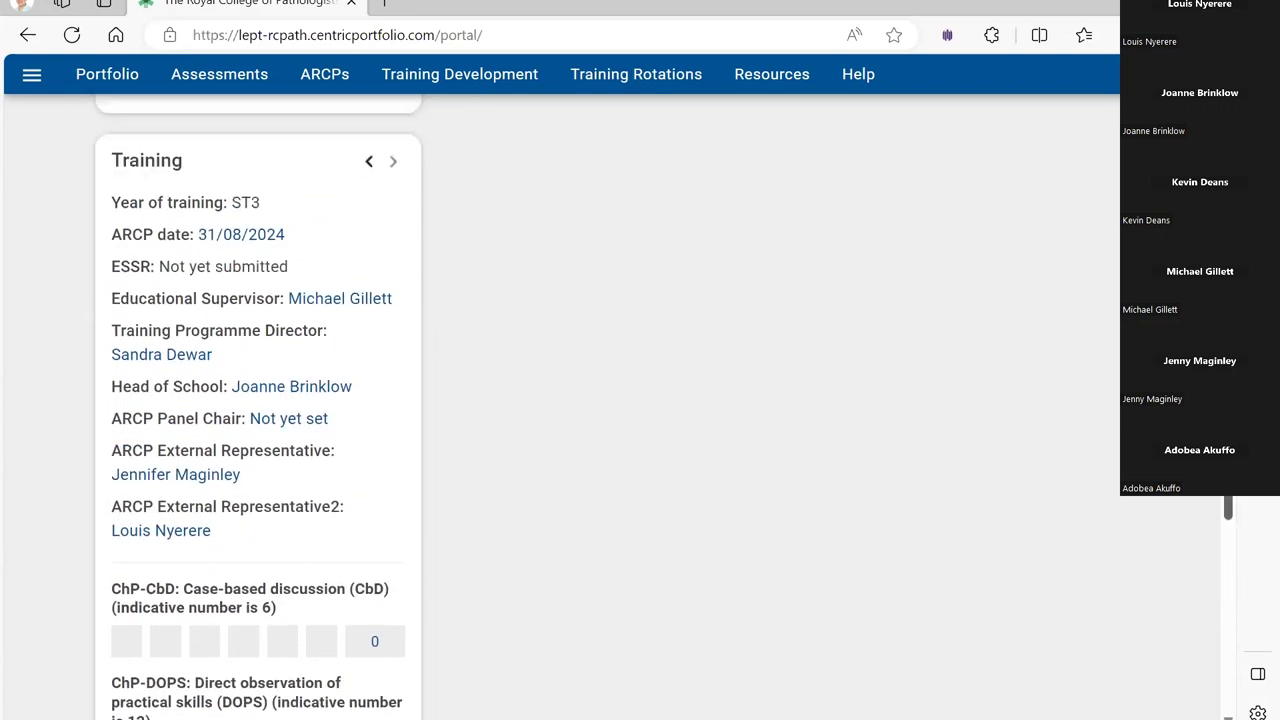
scroll(600, 400, up, 2)
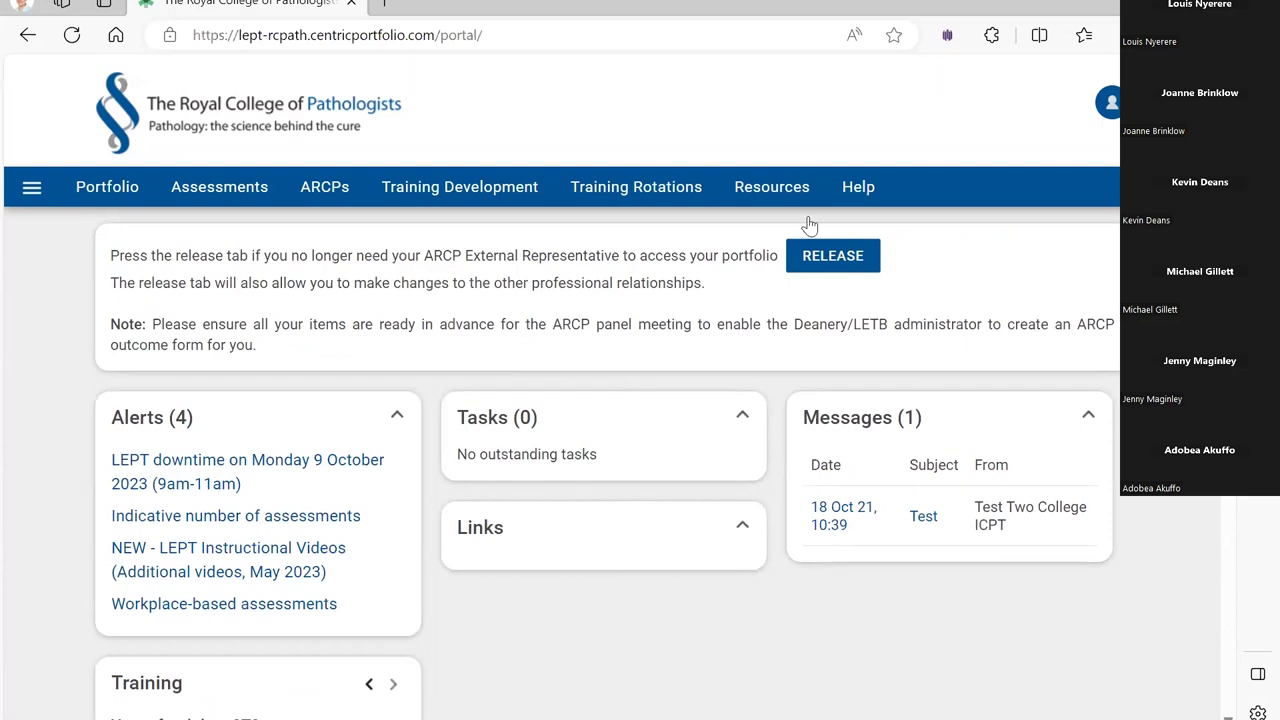
- Open the training development page for creating and listing personal activities
mouse_move(512, 204)
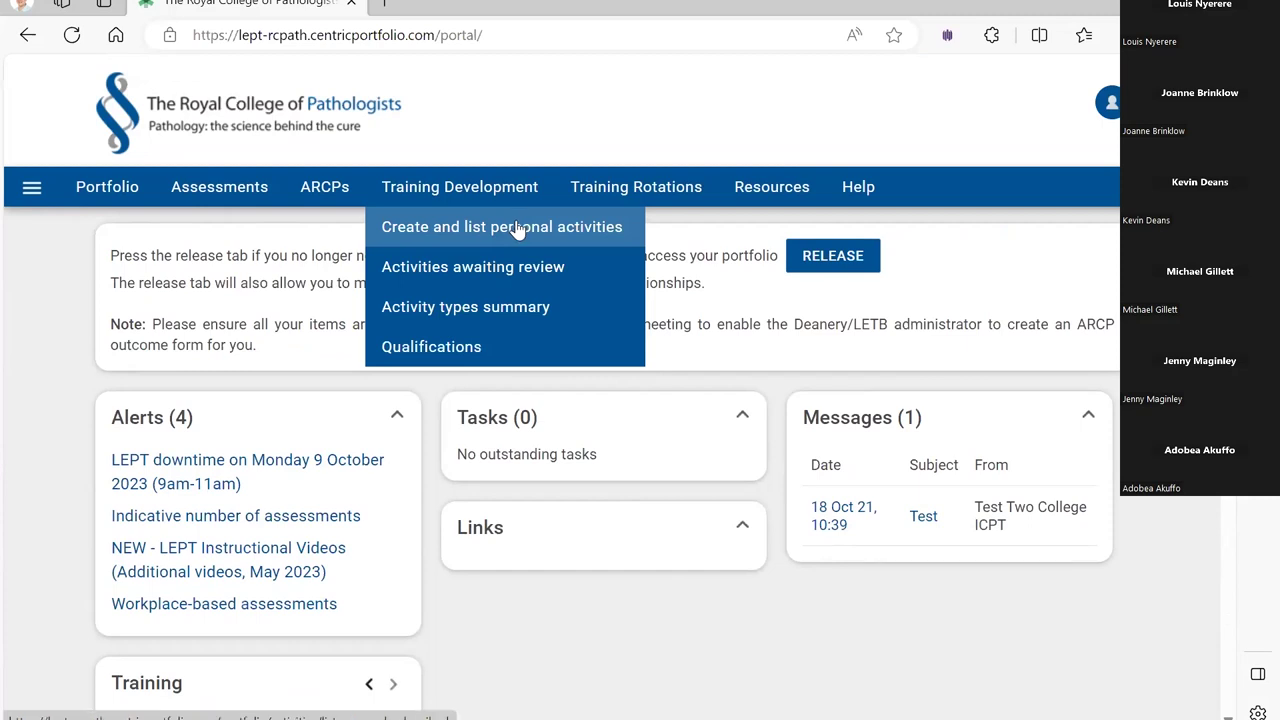
click(517, 230)
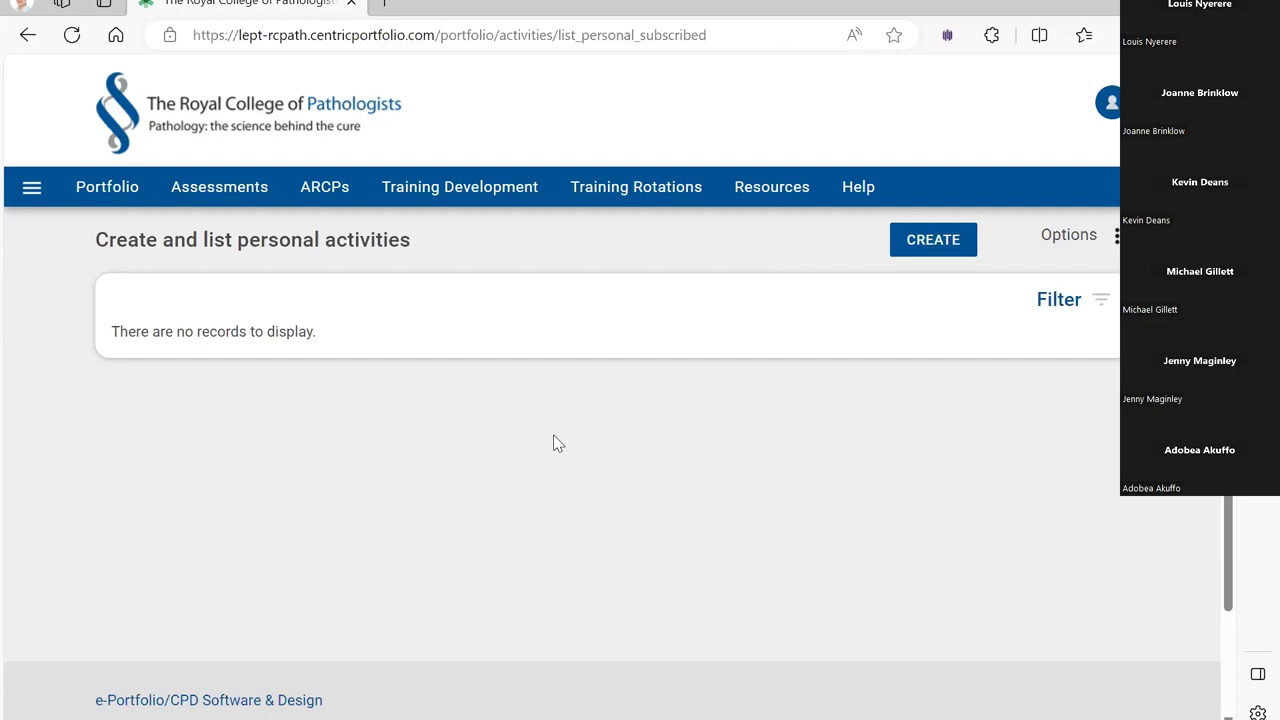
- Start a new personal activity and examine its form, including the activity types, status, attachments and CiP and GPC associations
click(948, 249)
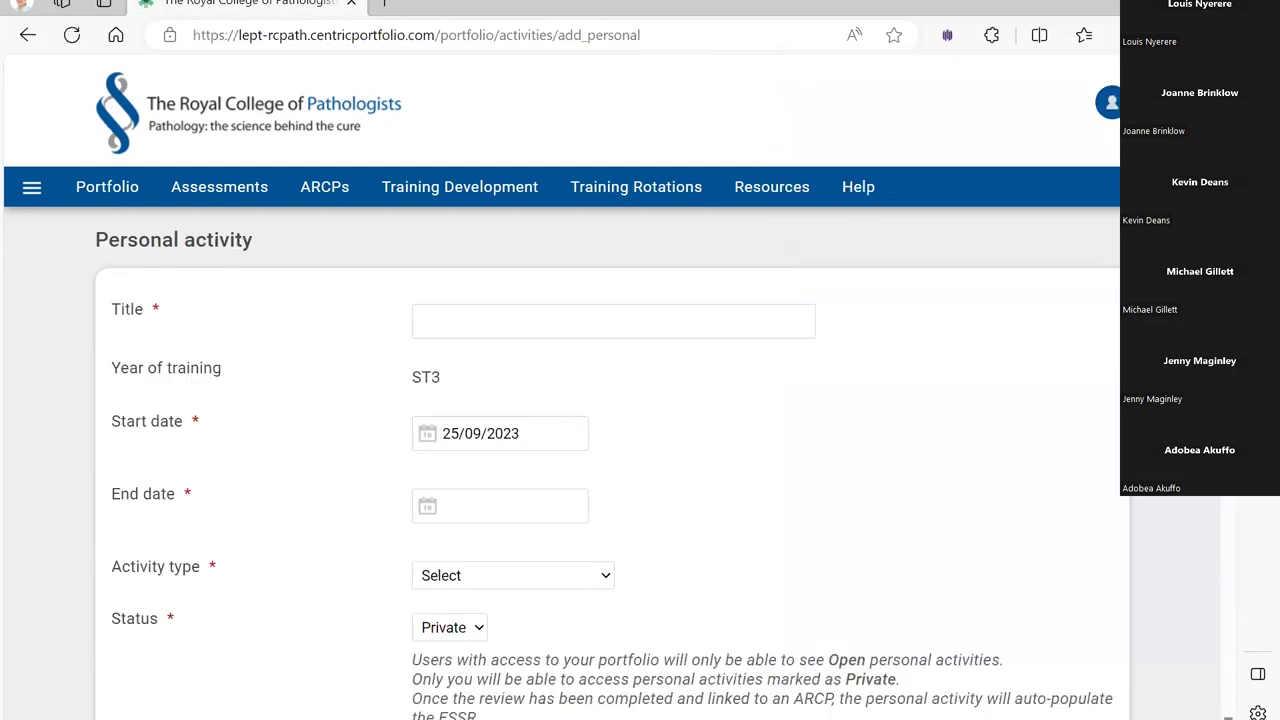
scroll(1077, 274, down, 2)
click(492, 432)
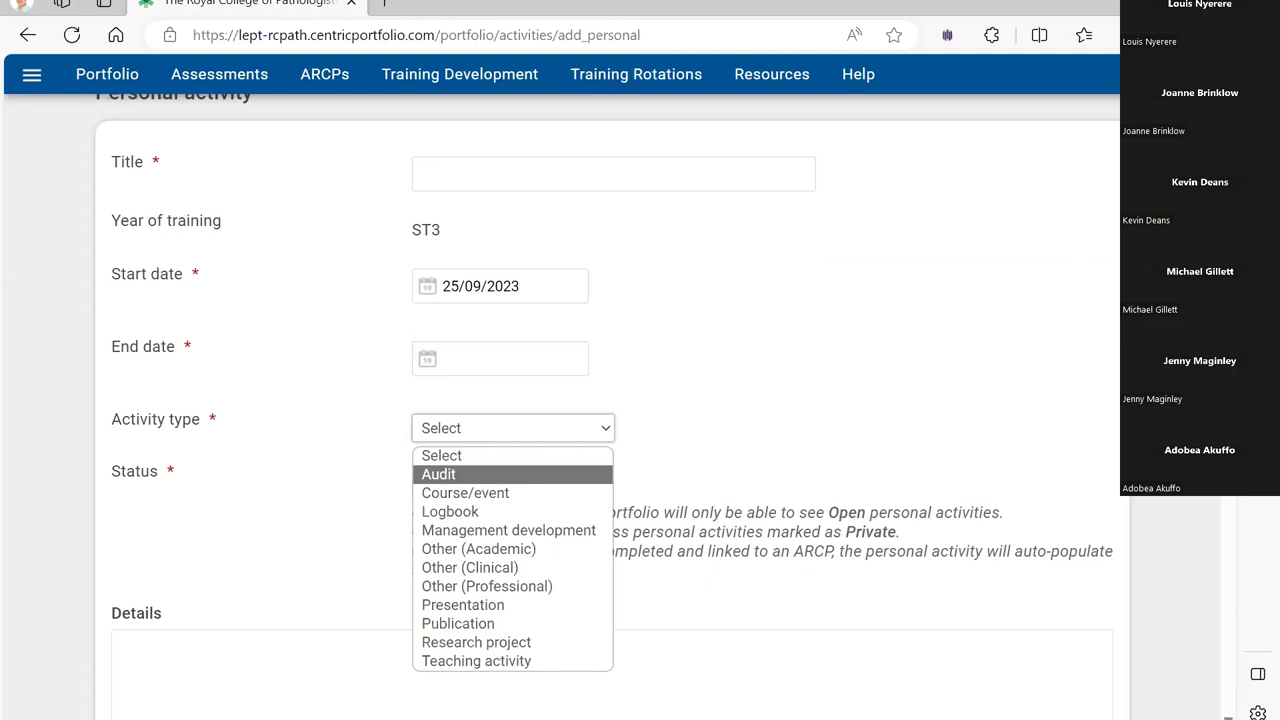
scroll(613, 407, down, 3)
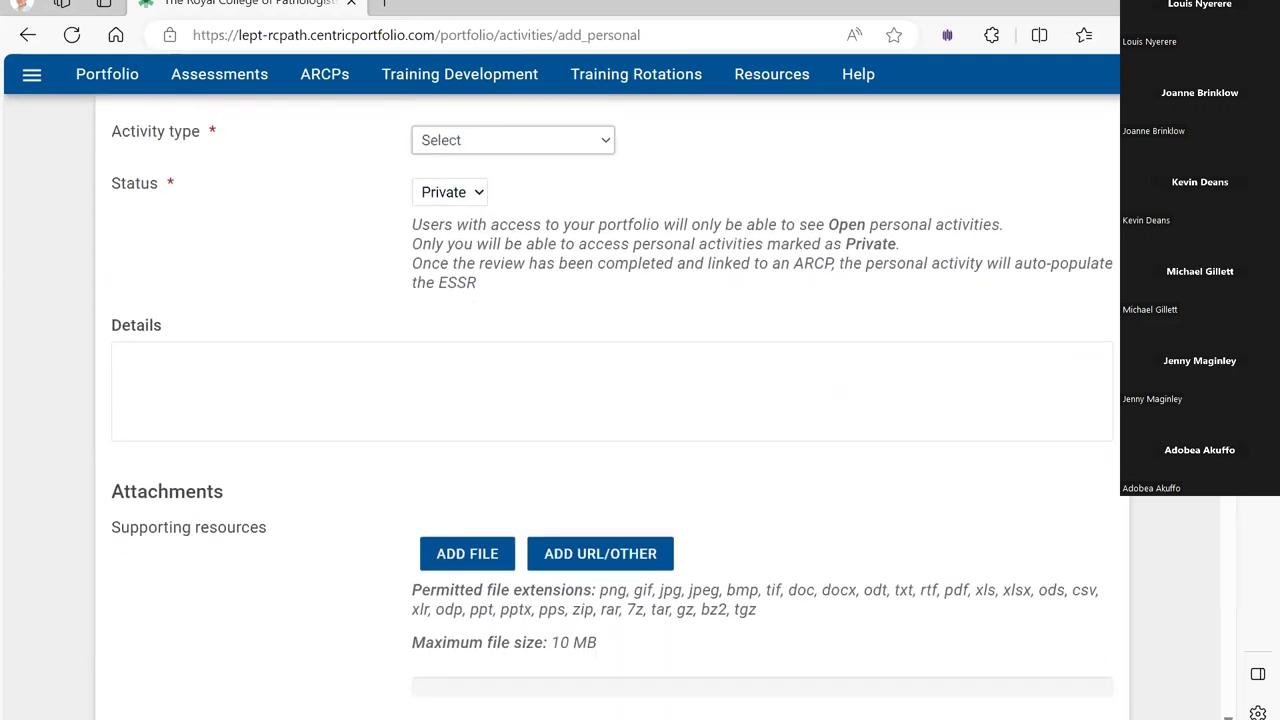
scroll(613, 407, down, 1)
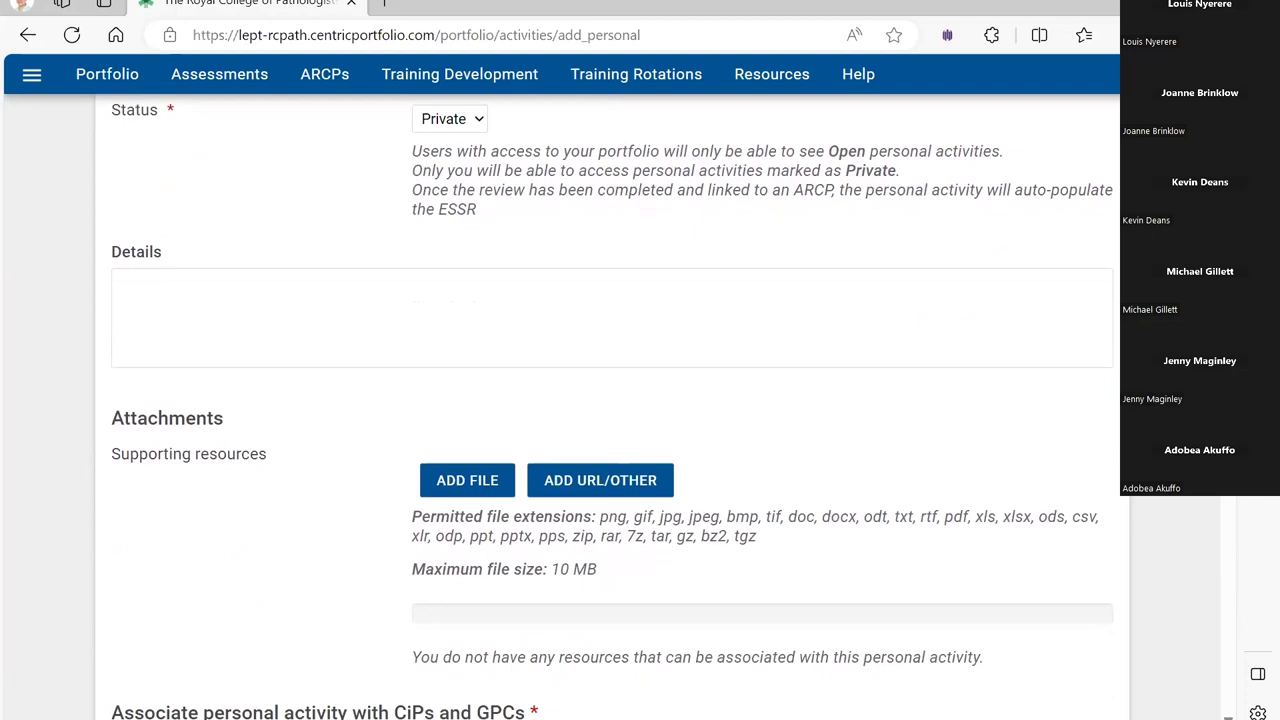
scroll(613, 407, down, 5)
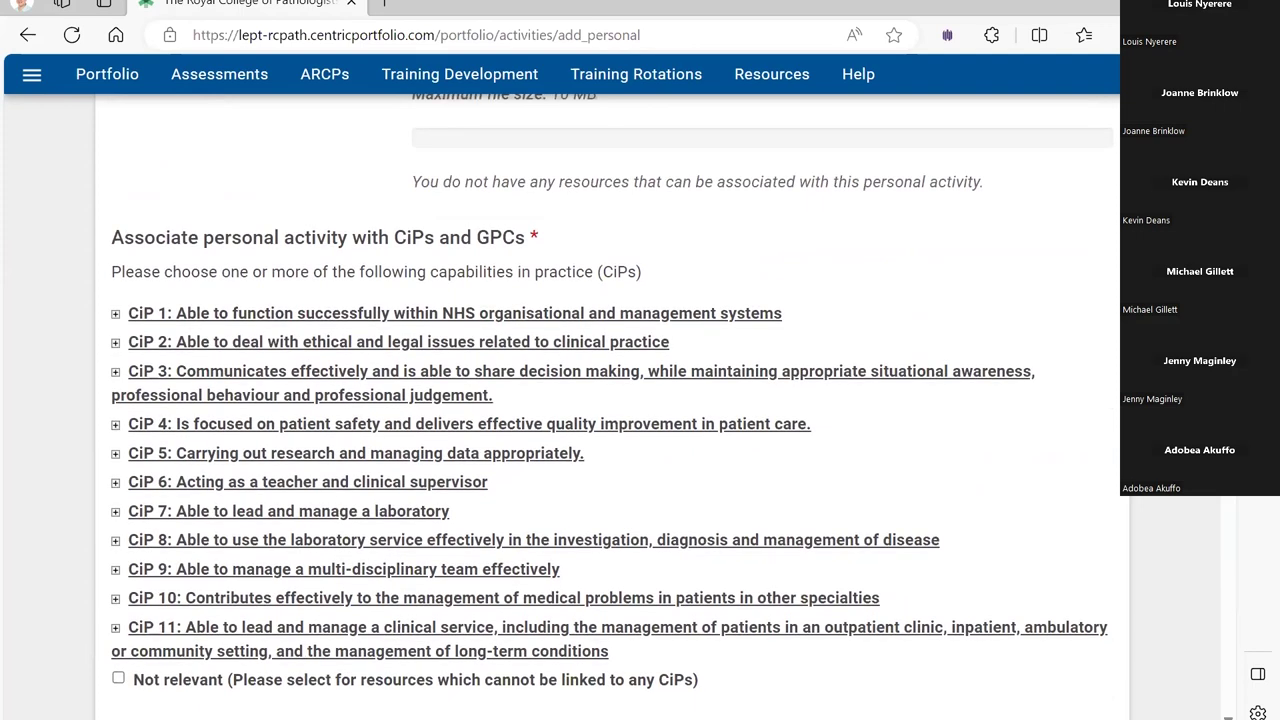
scroll(560, 400, up, 10)
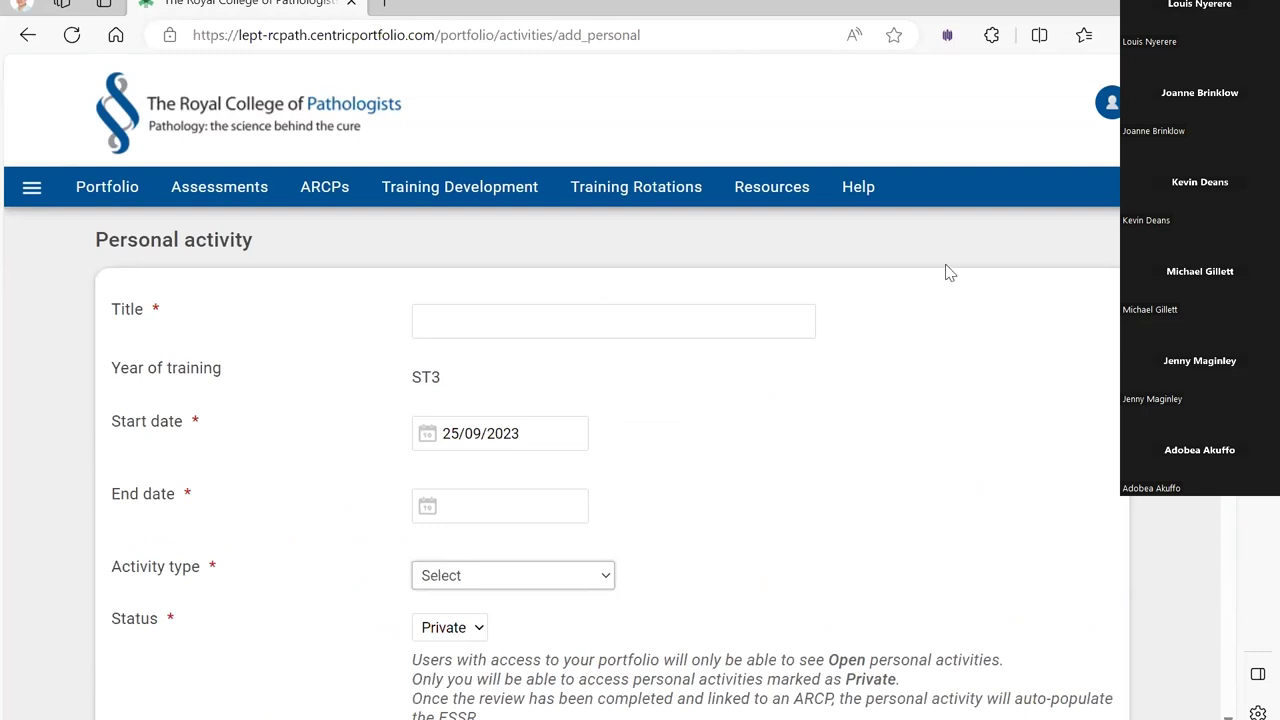
- Open the training rotations list, start a new rotation and review the fields of the blank form
mouse_move(774, 198)
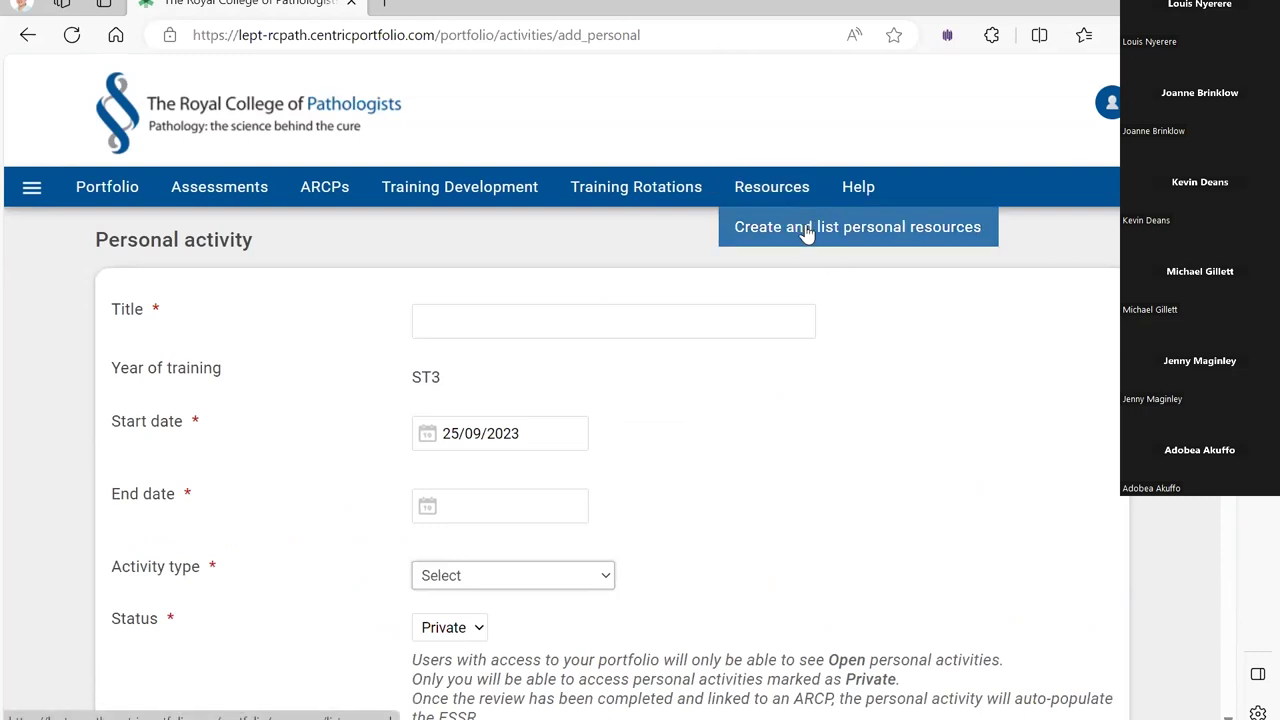
click(806, 233)
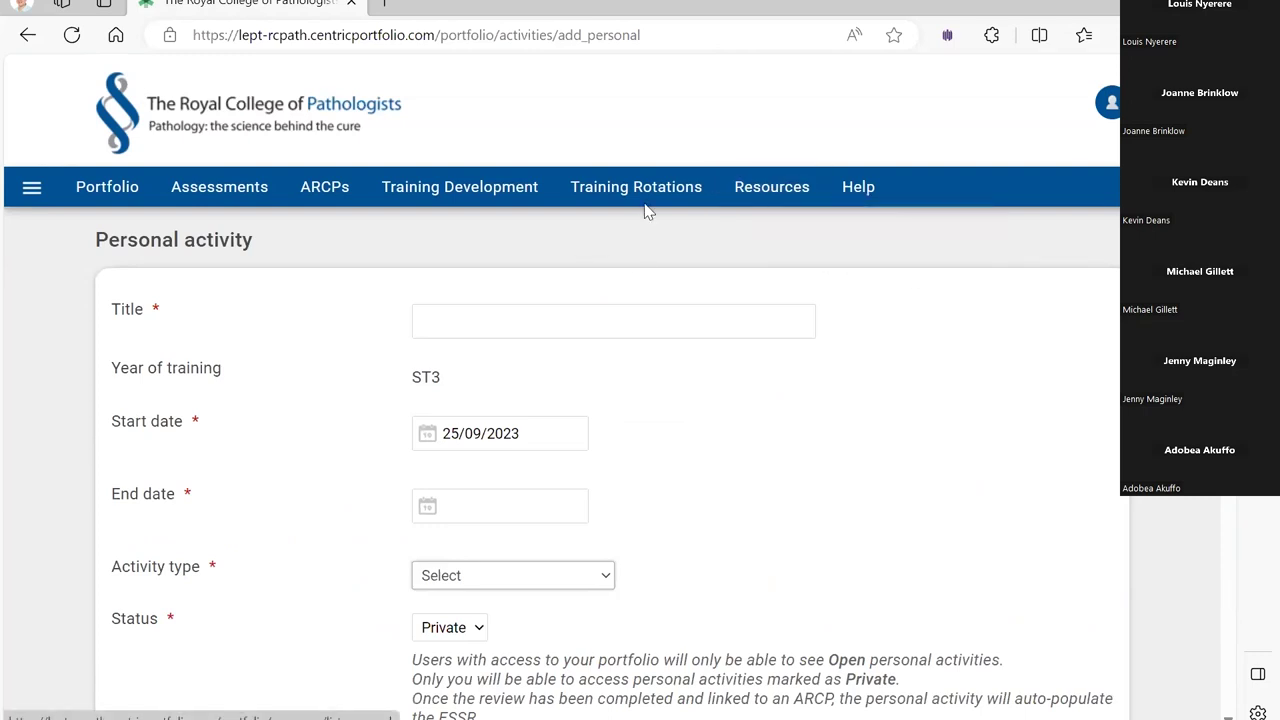
mouse_move(694, 236)
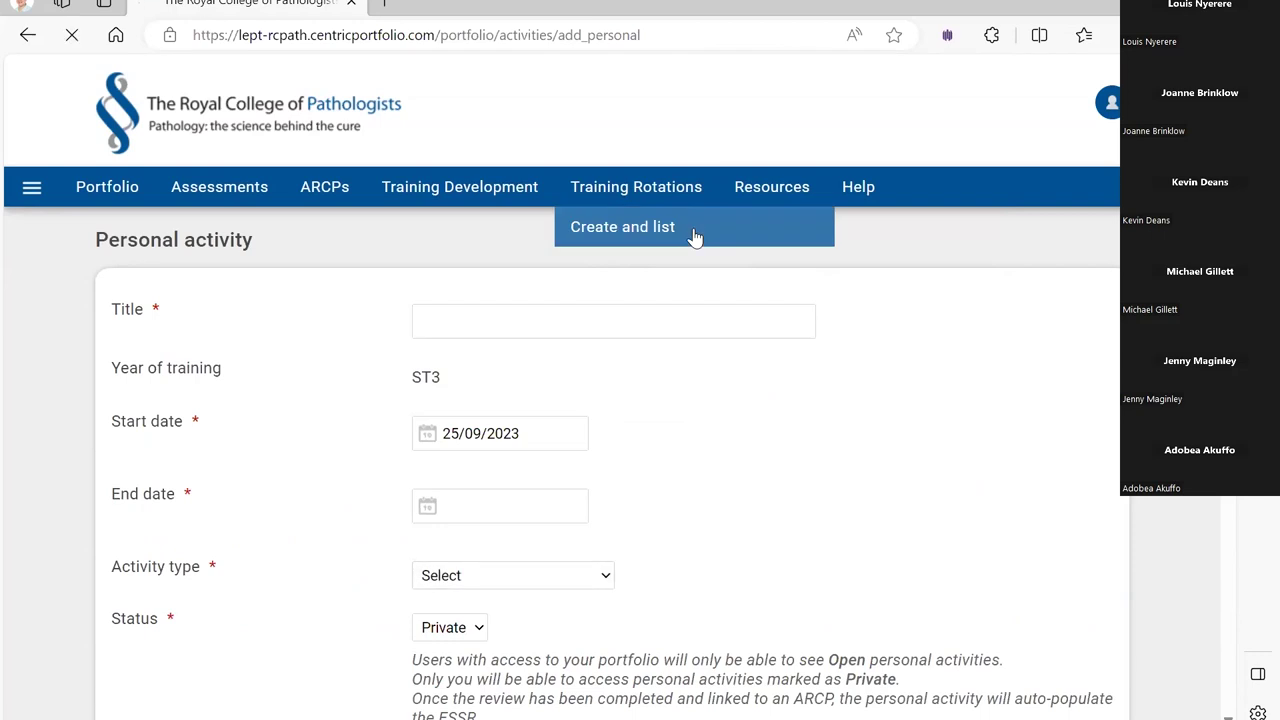
click(694, 236)
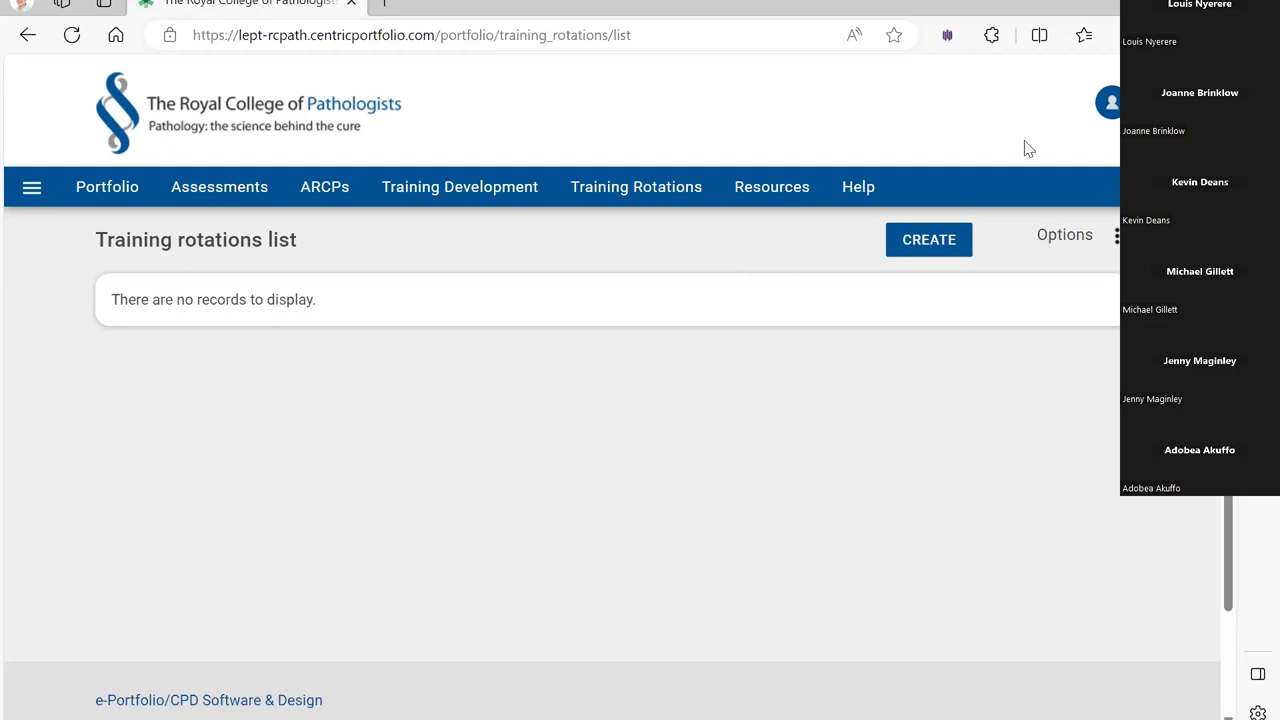
click(931, 244)
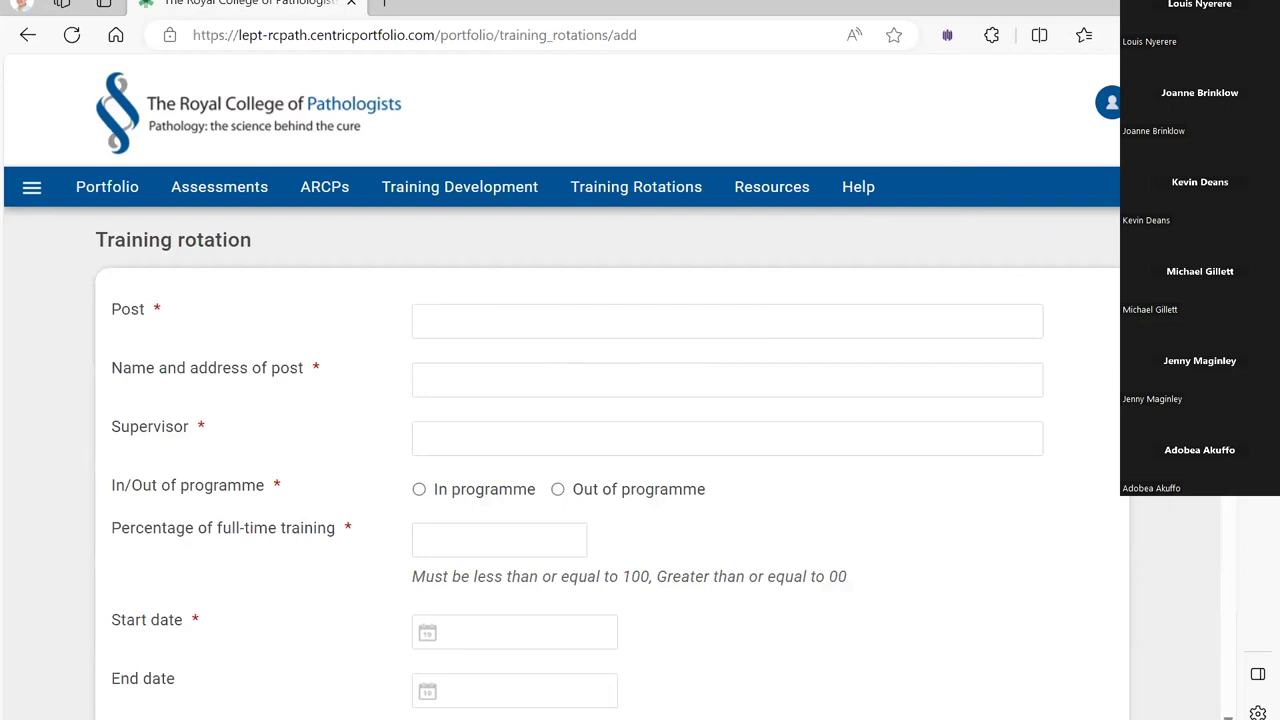
scroll(560, 400, down, 2)
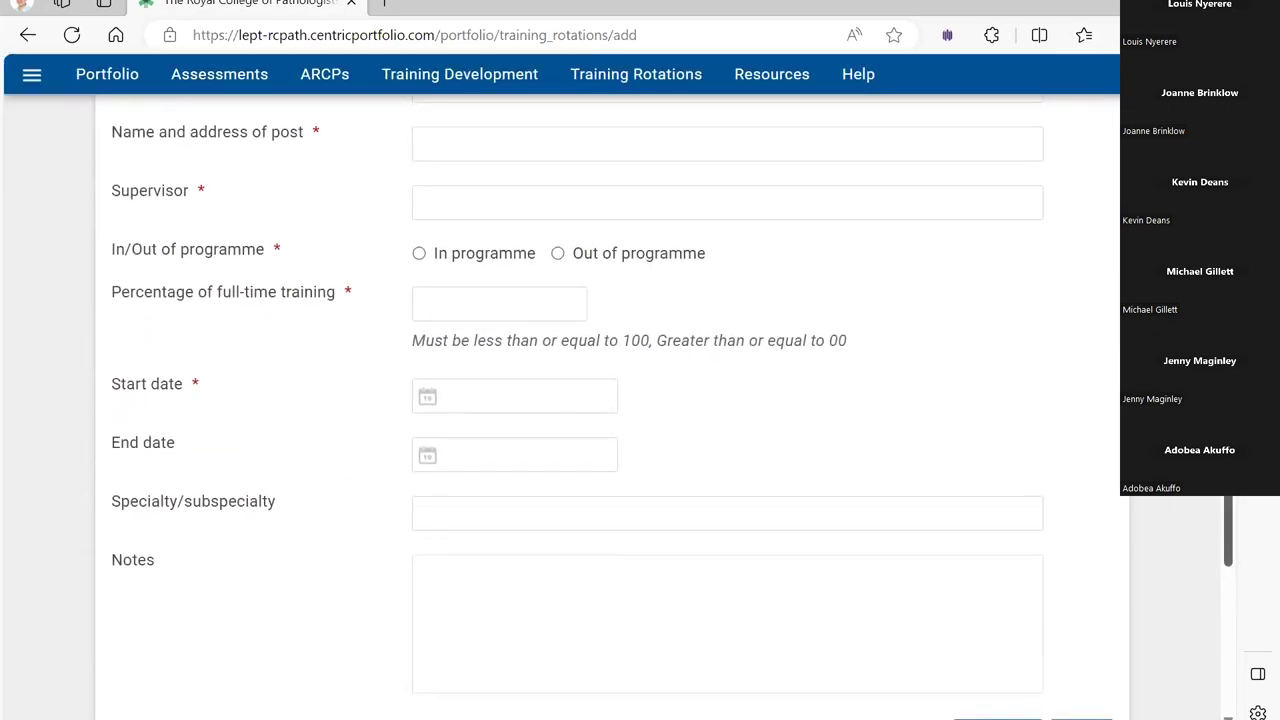
scroll(1044, 276, up, 3)
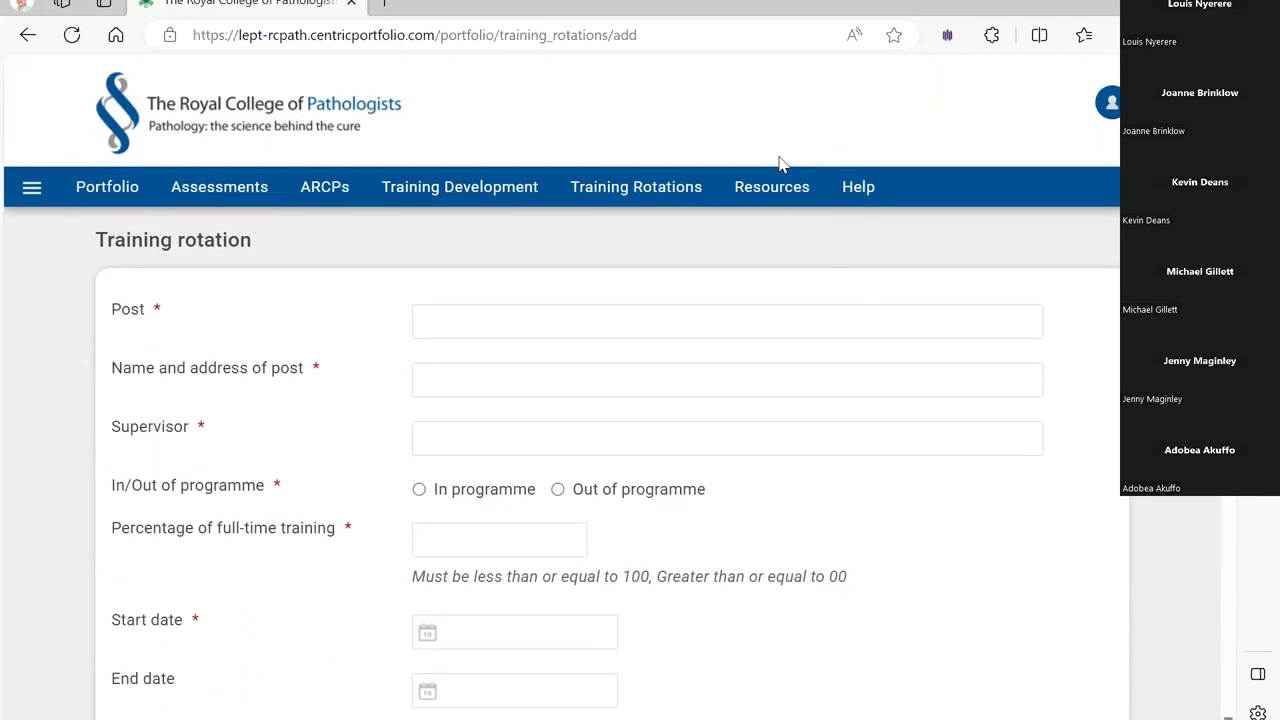
- Open the page for creating and listing personal resources
mouse_move(772, 190)
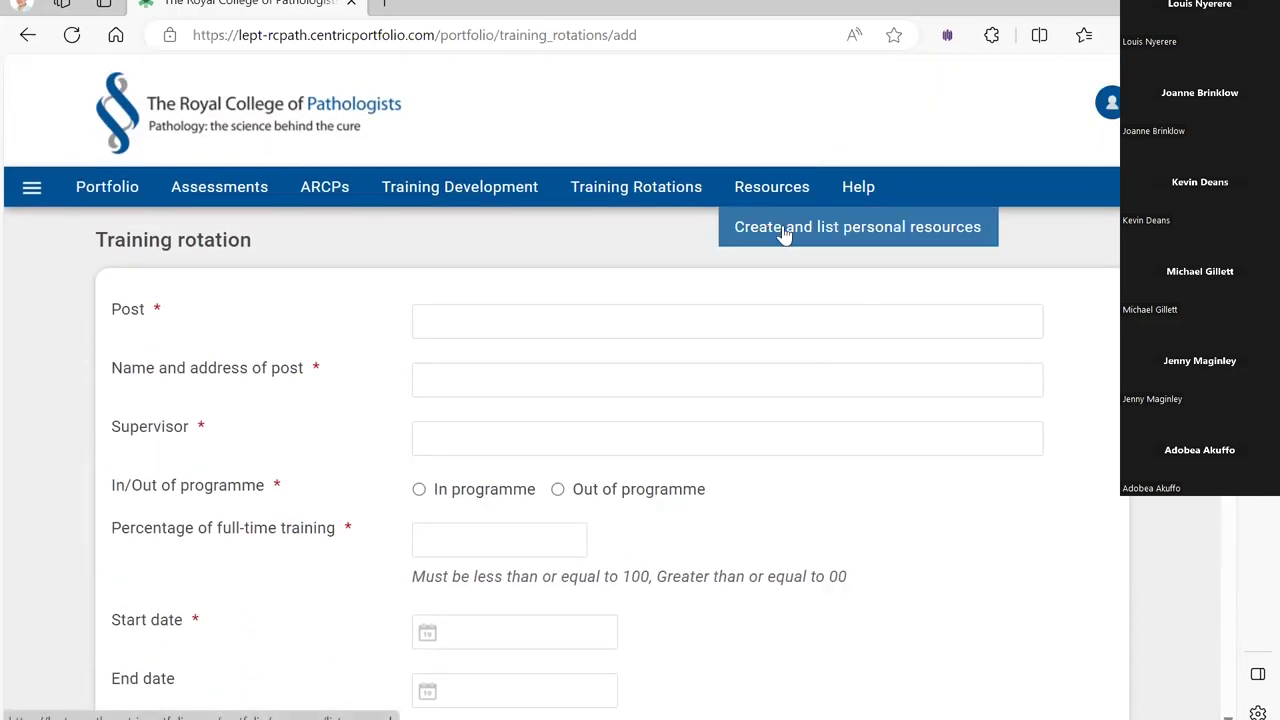
click(784, 228)
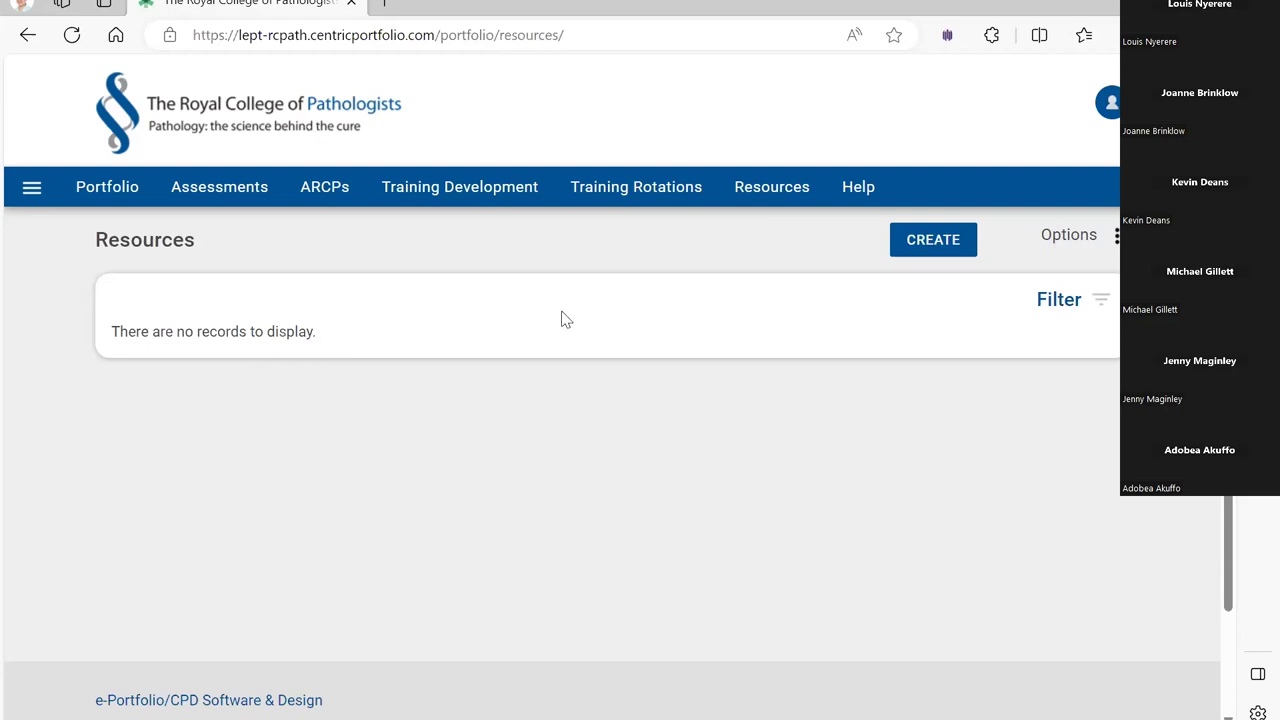
- Open the help form for reporting a technical issue and review its contact, URL, details, file and data capture sections
mouse_move(826, 192)
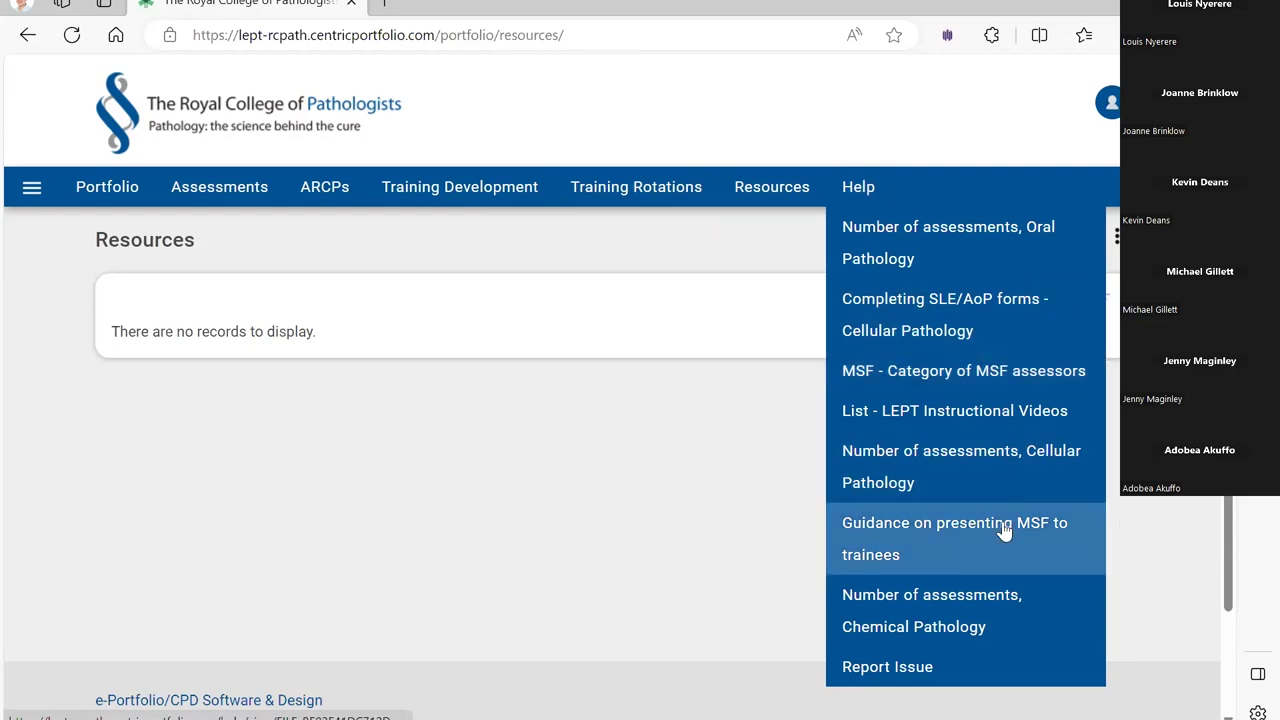
click(914, 680)
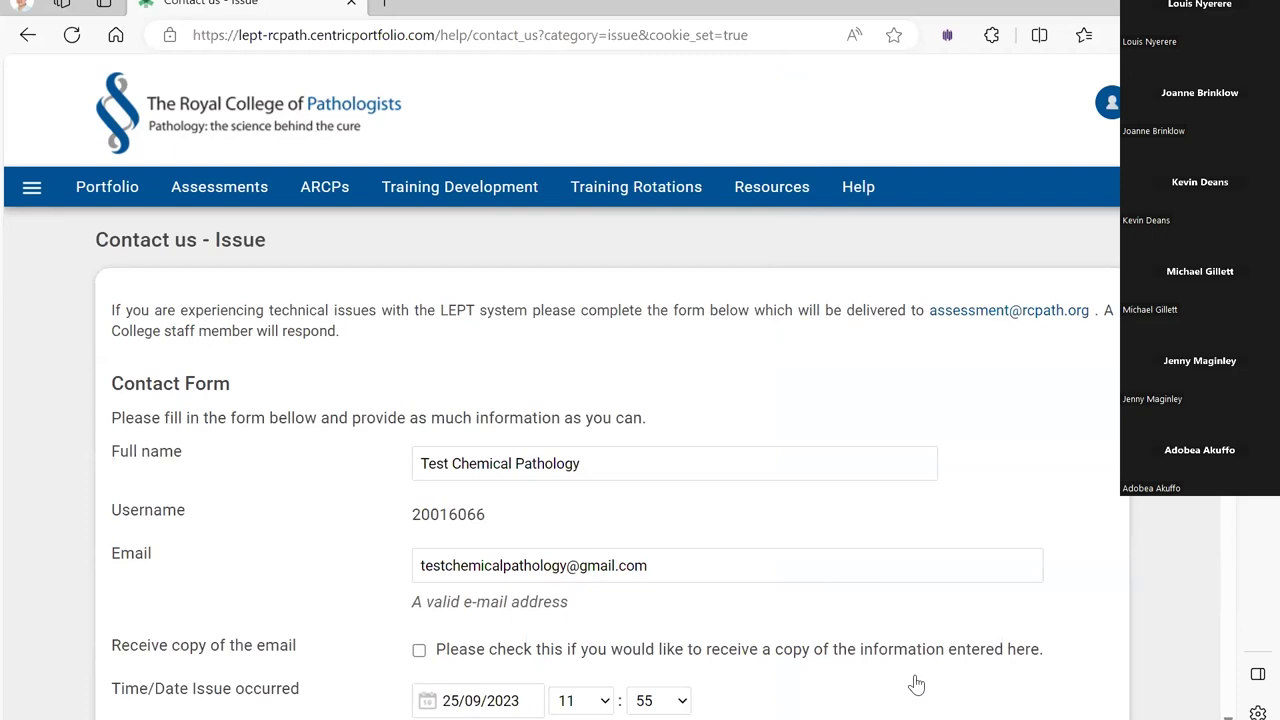
scroll(562, 387, down, 2)
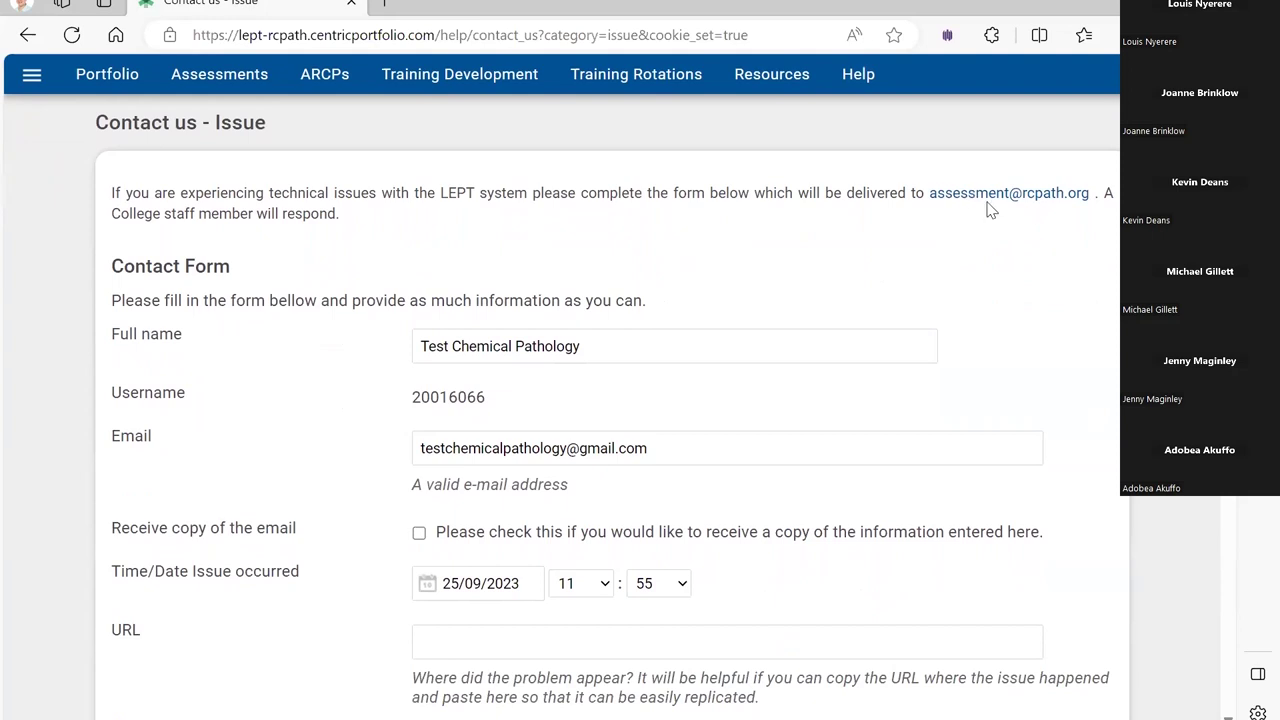
scroll(990, 208, down, 2)
scroll(610, 400, down, 5)
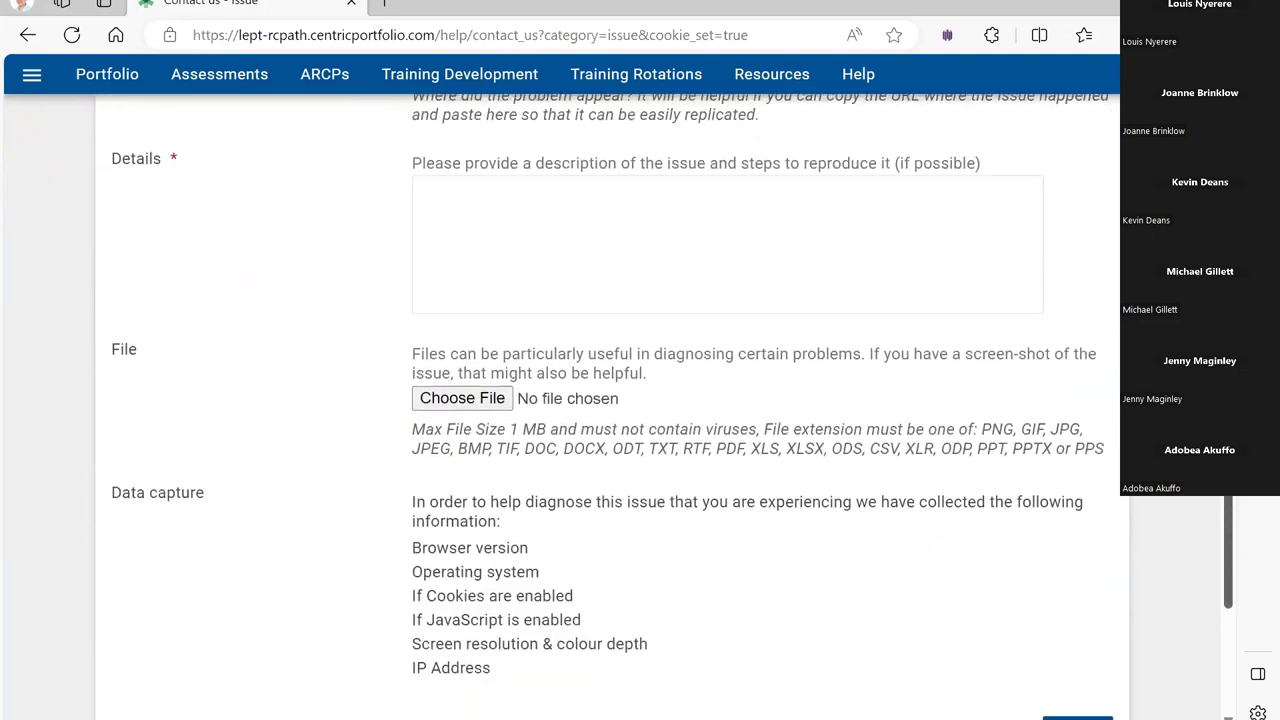
scroll(567, 425, up, 4)
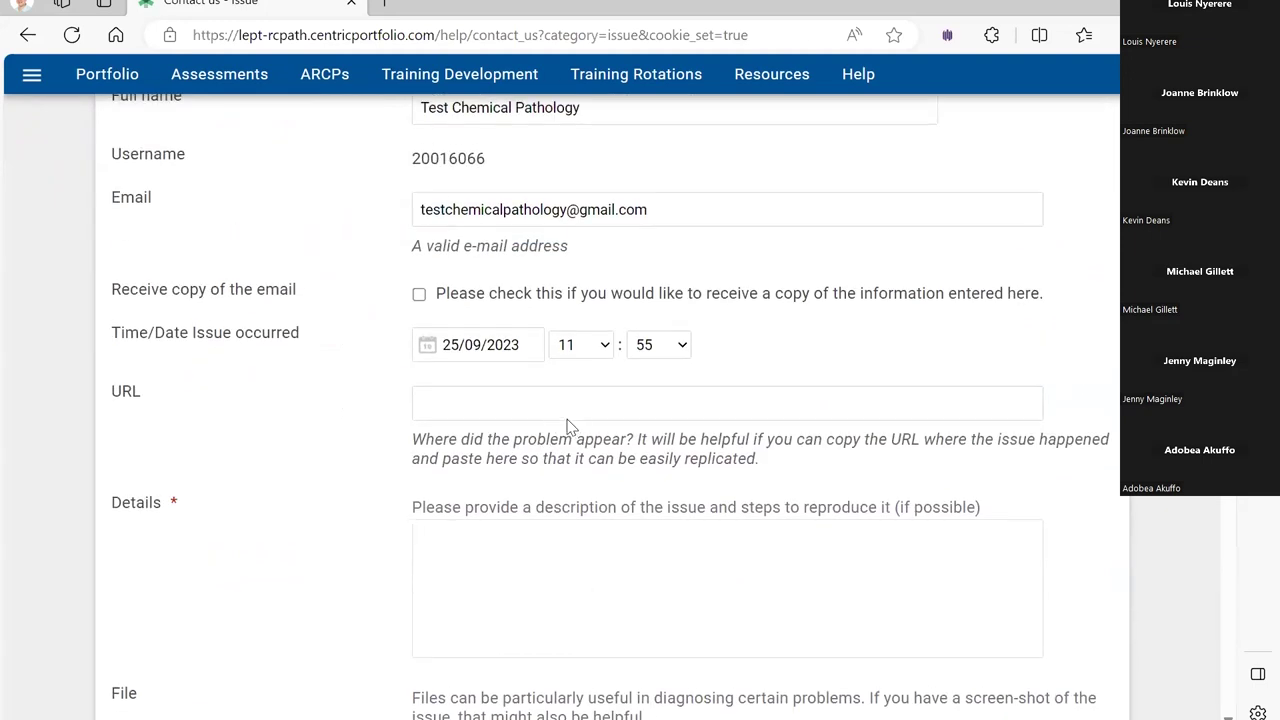
scroll(610, 400, up, 4)
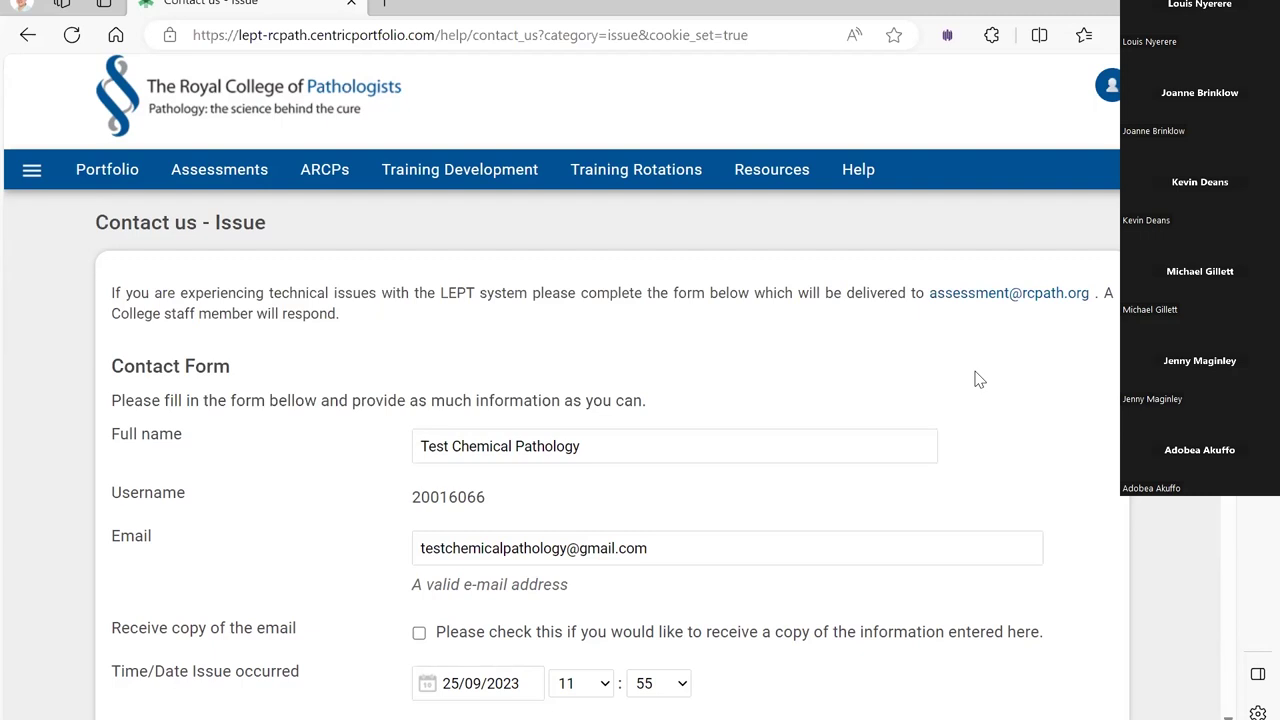
- Display the available help topics and guidance documents
click(851, 168)
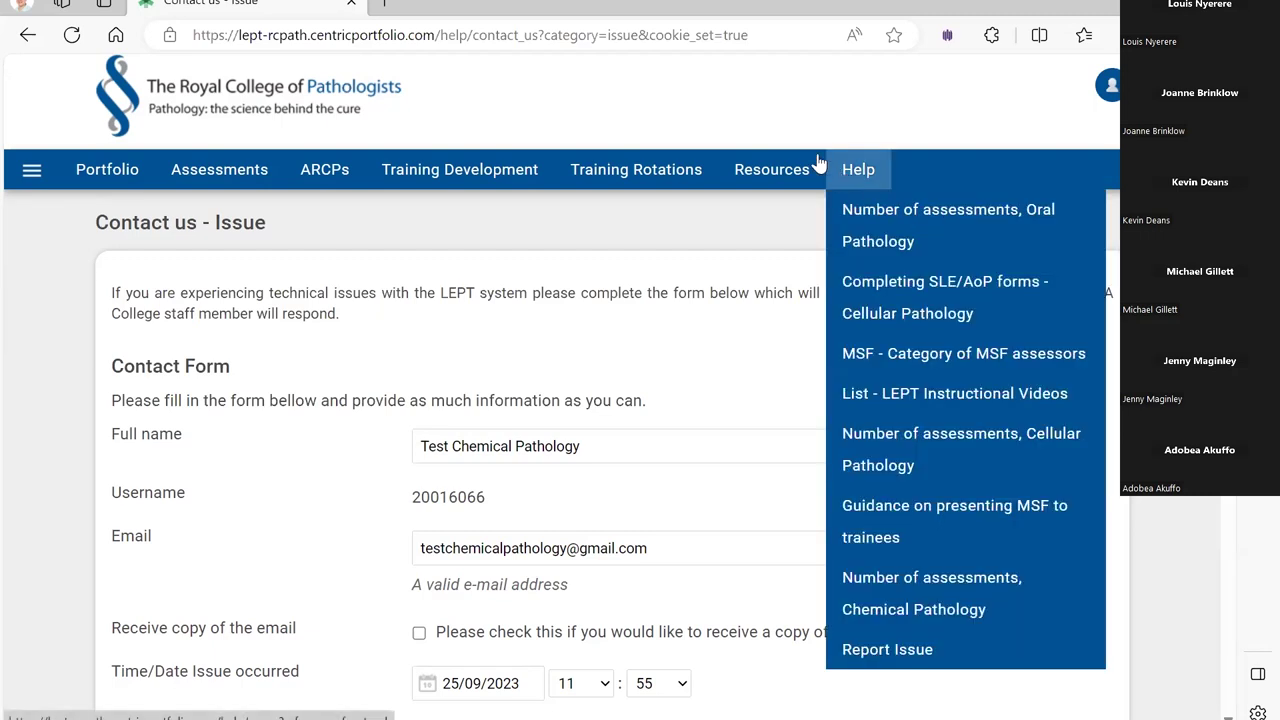